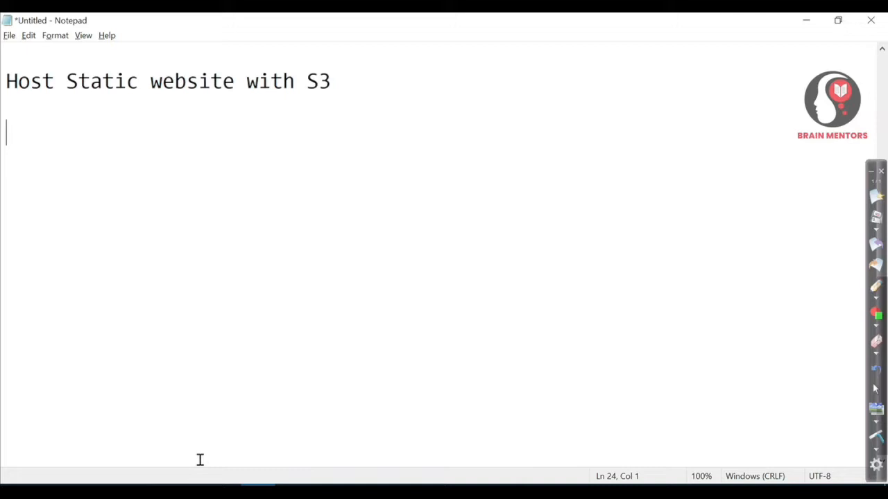
Draw a red box freehand below the heading and label it index.html
click(876, 285)
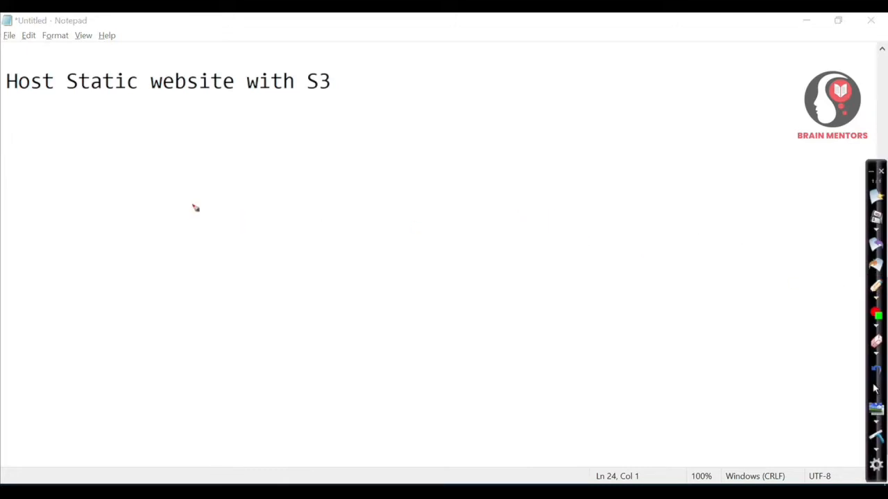
drag(105, 186, 108, 299)
mouse_move(106, 187)
mouse_down()
mouse_move(236, 183)
mouse_move(235, 274)
mouse_up()
drag(109, 295, 250, 294)
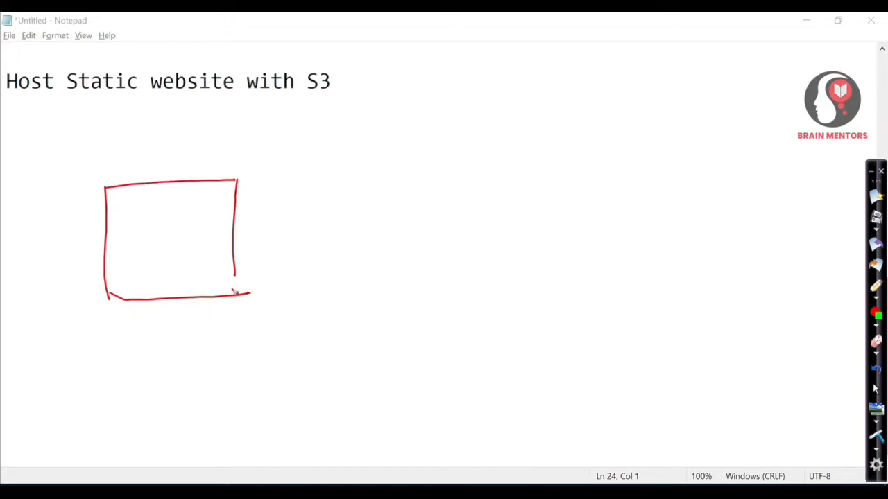
click(96, 166)
drag(98, 171, 117, 171)
drag(119, 167, 184, 167)
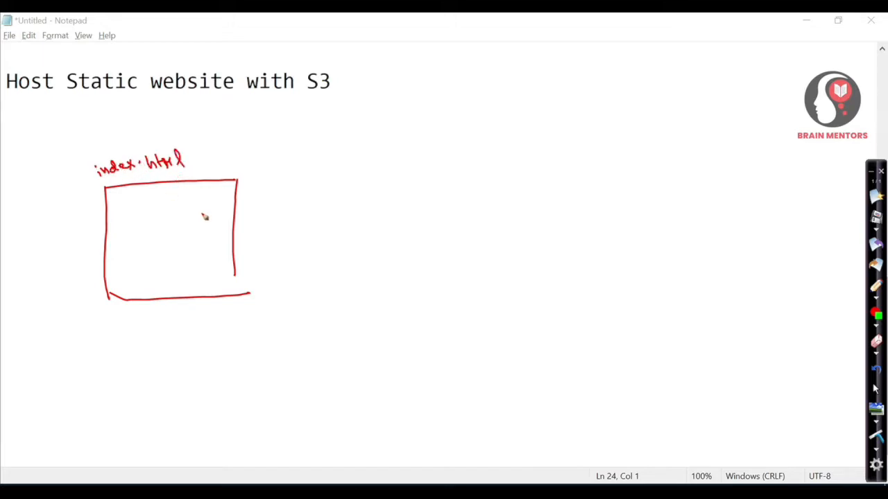
Draw an arrow from the index.html box to a handwritten, underlined label S3 Bucket
click(263, 227)
mouse_move(263, 227)
mouse_down()
mouse_move(529, 202)
mouse_move(520, 211)
mouse_up()
mouse_move(517, 193)
mouse_down()
mouse_move(528, 202)
mouse_move(631, 206)
mouse_up()
drag(634, 194, 634, 206)
drag(628, 196, 641, 193)
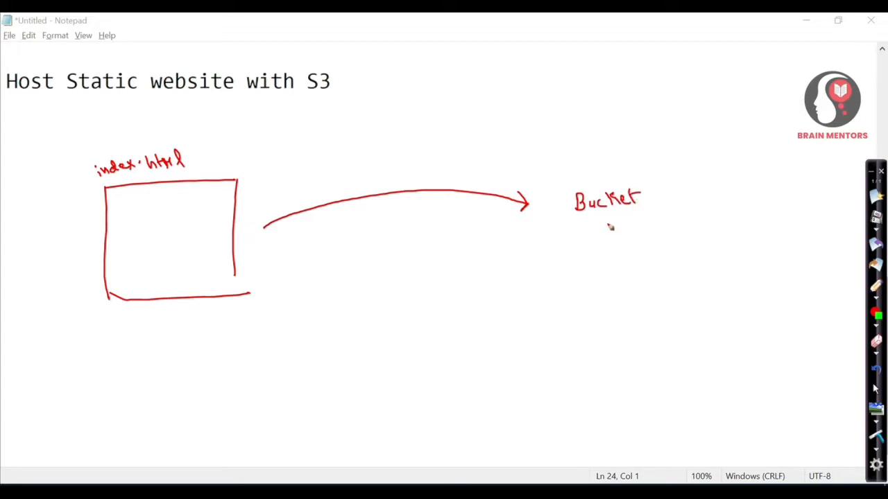
mouse_move(553, 197)
mouse_down()
mouse_move(544, 208)
mouse_move(650, 219)
mouse_up()
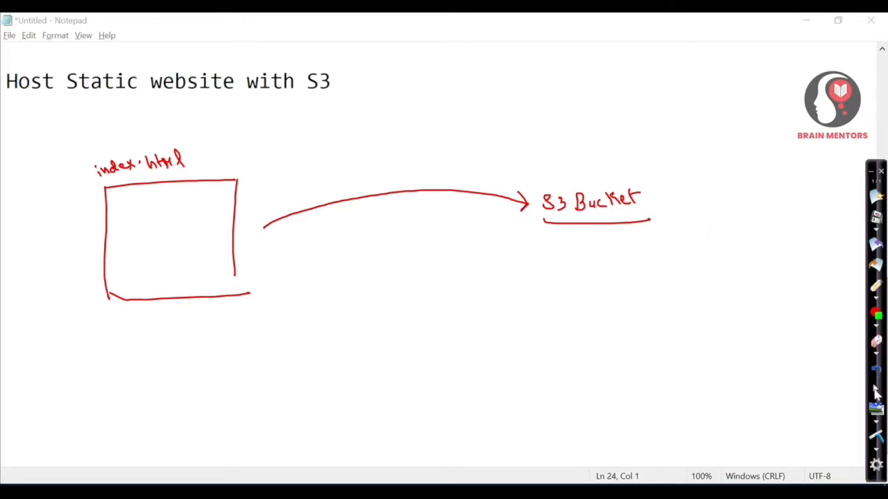
Leave drawing mode and clear the red ink annotations from the screen
click(875, 388)
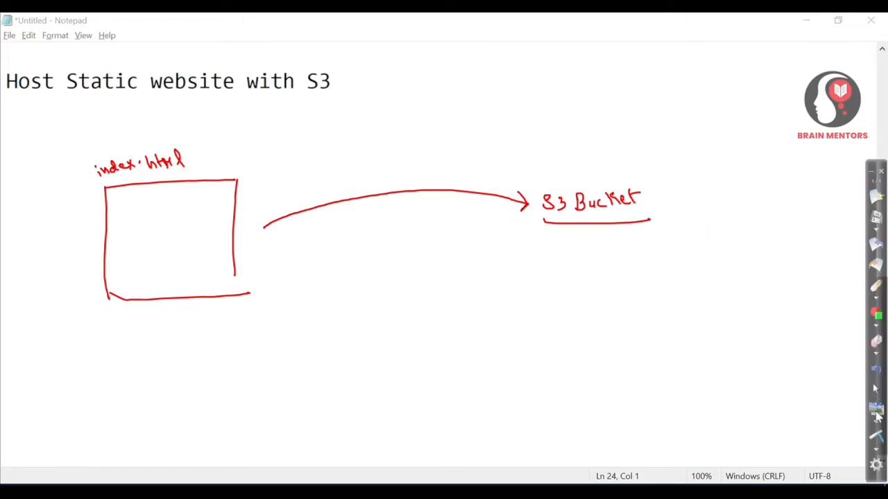
click(876, 437)
click(430, 129)
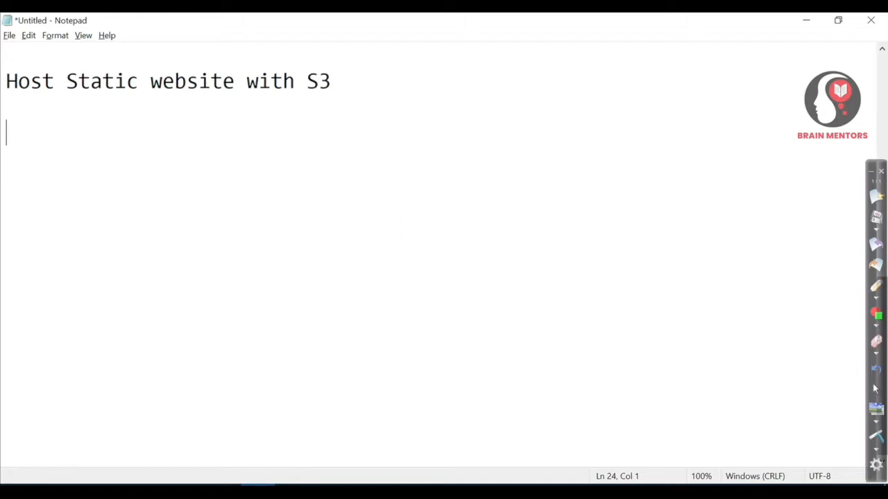
Launch Visual Studio Code and close the open cart.json and orders.json files
click(17, 491)
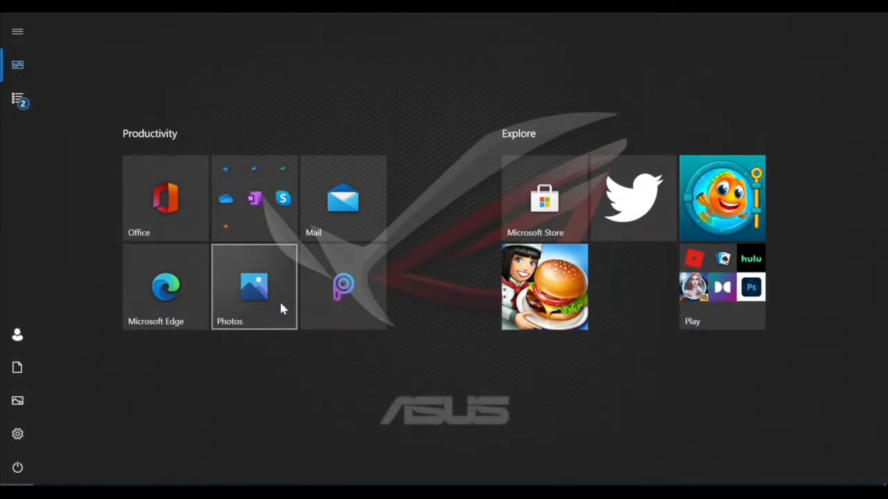
text(vs)
click(124, 89)
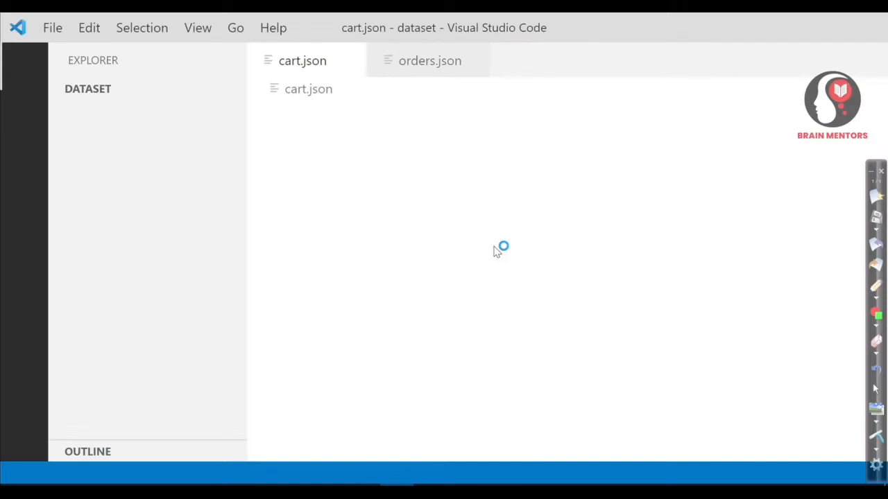
click(352, 61)
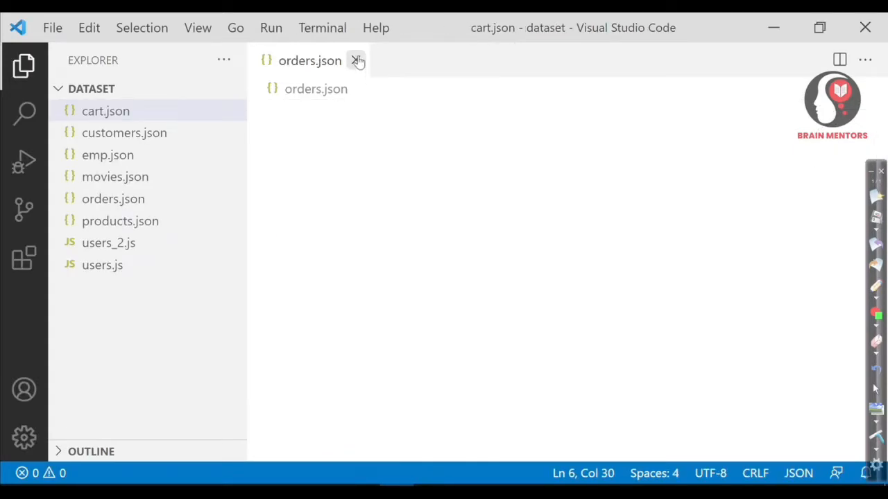
click(356, 61)
Create a new file named index.html in the dataset folder and hide the file explorer sidebar
right_click(156, 346)
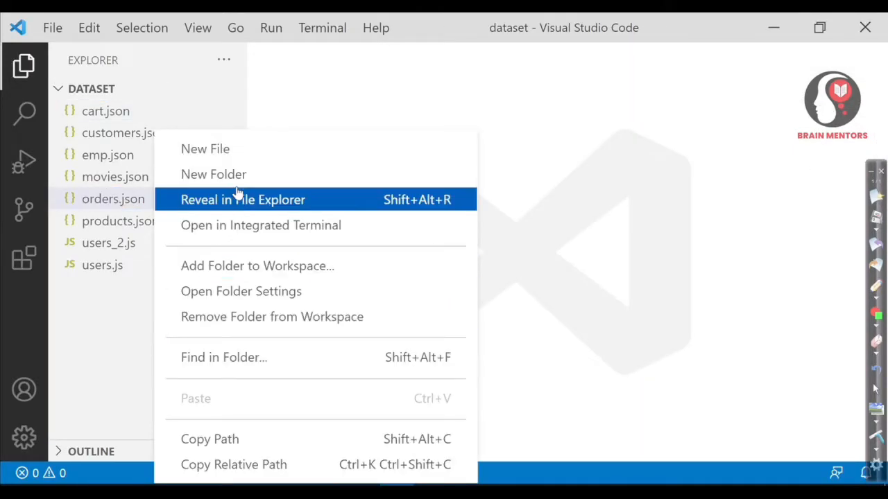
click(201, 148)
text(inde)
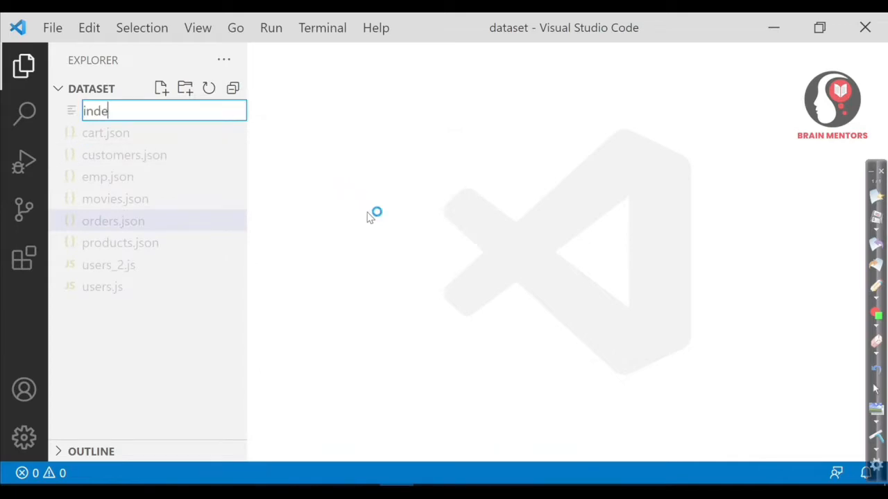
text(x.html)
key(Return)
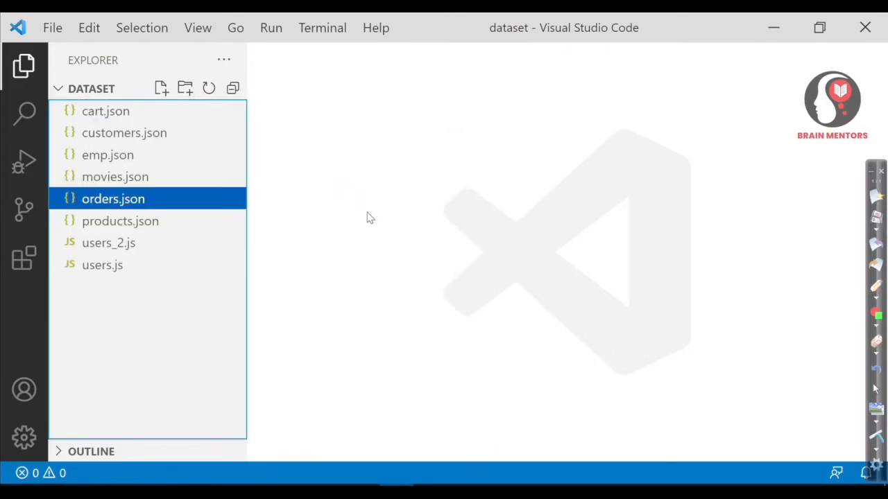
click(24, 65)
Insert the HTML boilerplate into index.html using the ! Emmet abbreviation and add blank lines inside the body
text(!)
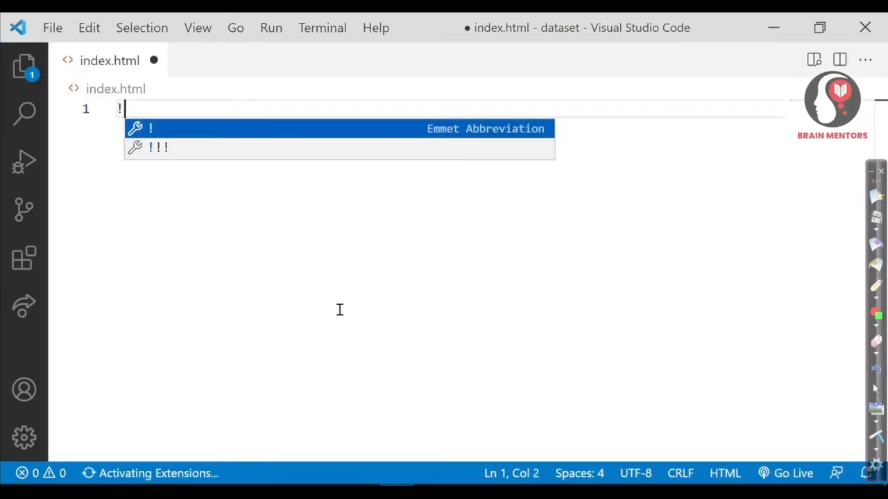
key(Return)
key(End)
key(Down)
key(Down)
key(Return)
key(Return)
Add an h1 heading reading "My First Webpage on S3" in the body
text(h1)
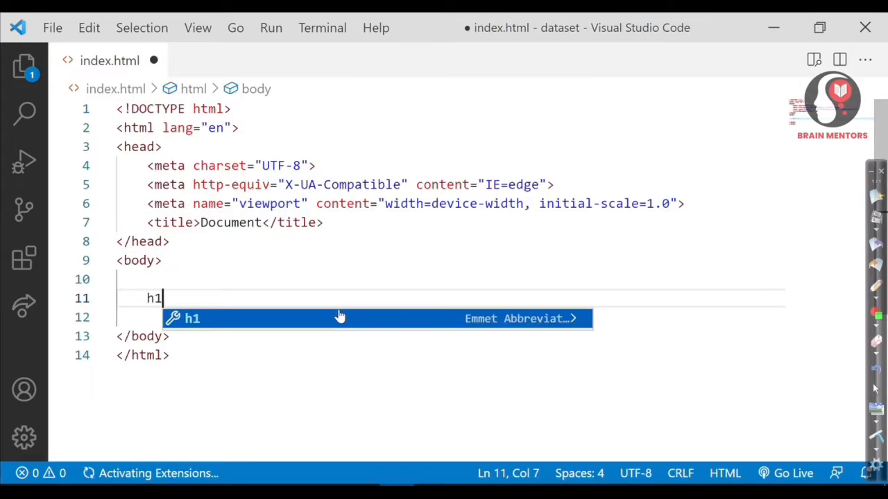
key(Return)
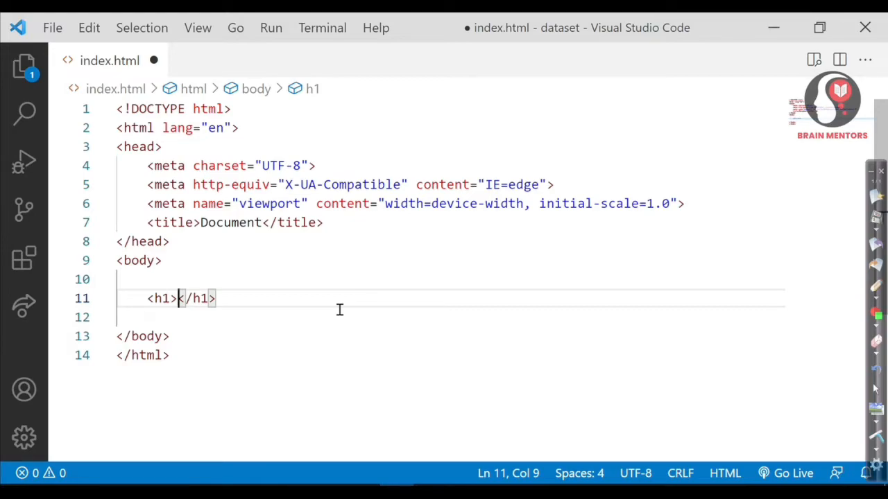
text(My W)
key(BackSpace)
text(Firs)
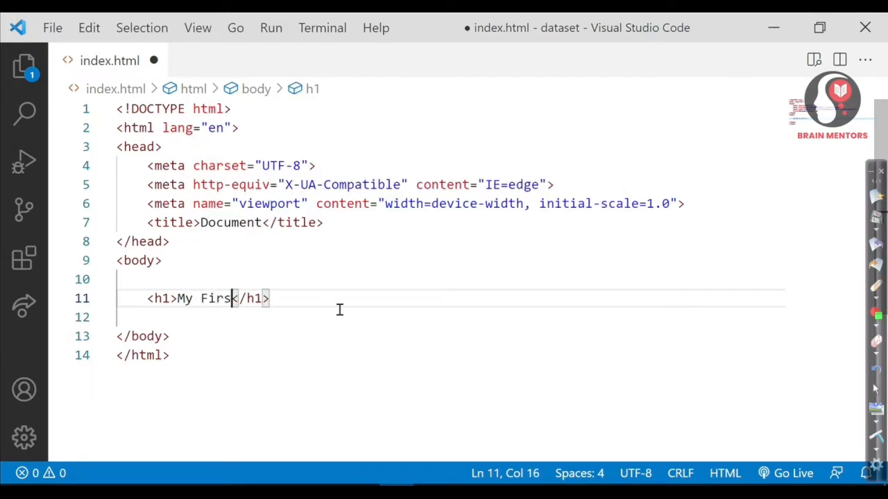
text(t Webpage )
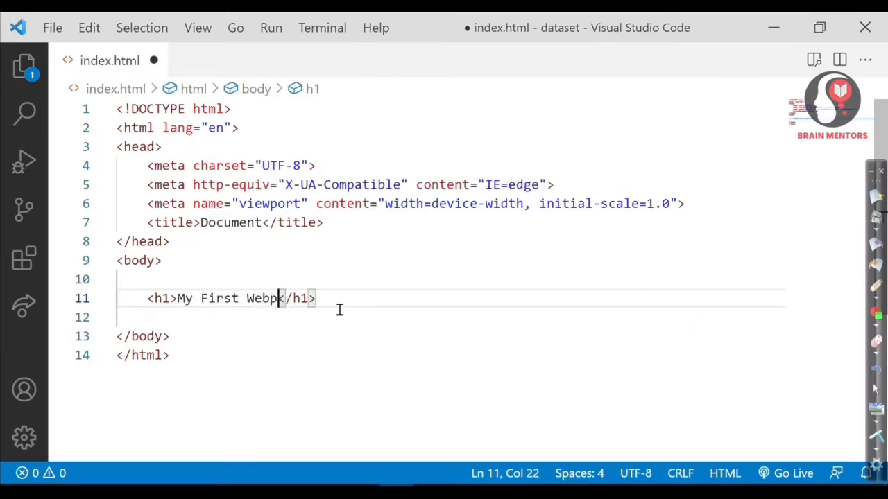
text(on S3)
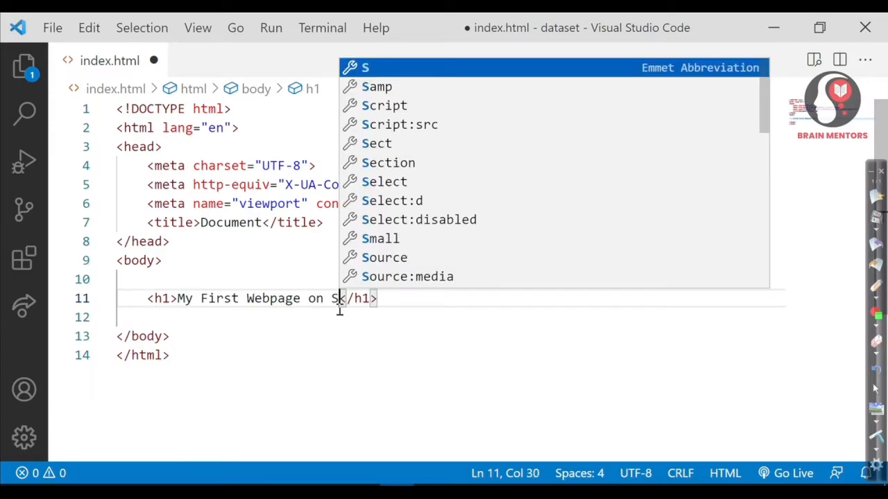
Add a p element below the heading and fill it with Lorem ipsum placeholder text
key(End)
key(Return)
text(p)
key(Tab)
key(Return)
text(lore)
key(Return)
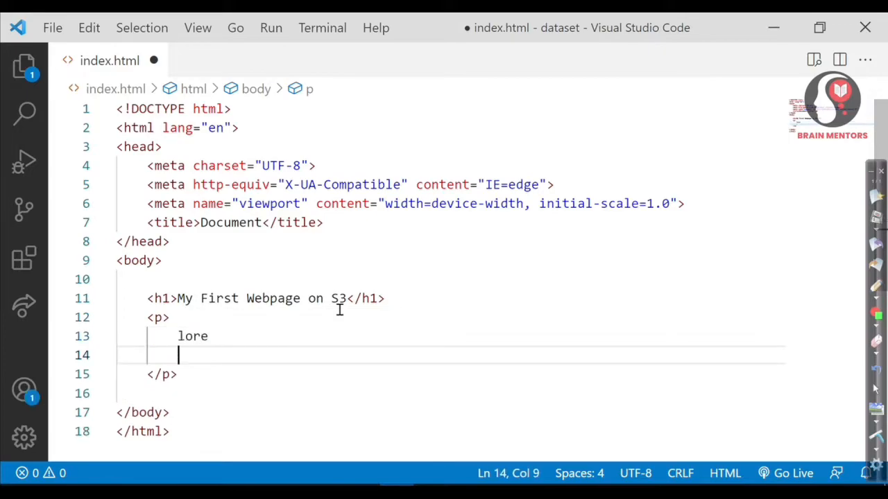
key(BackSpace)
key(BackSpace)
key(BackSpace)
key(BackSpace)
key(BackSpace)
key(BackSpace)
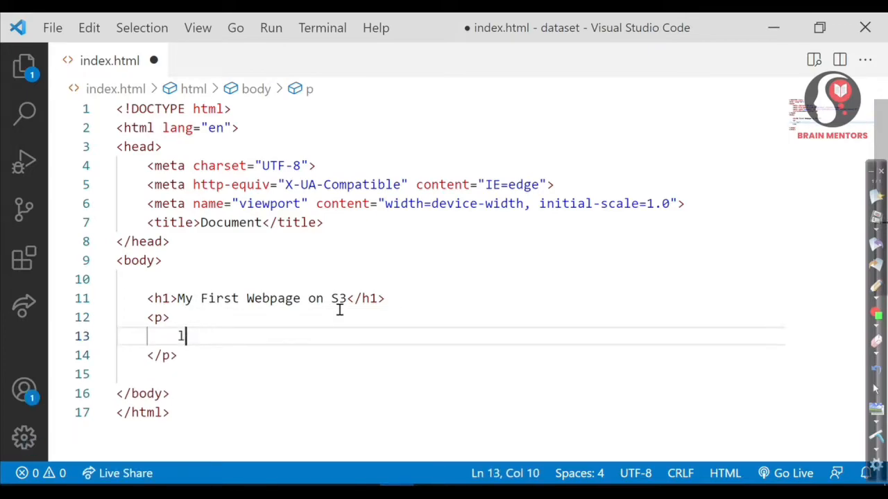
text(o)
key(Tab)
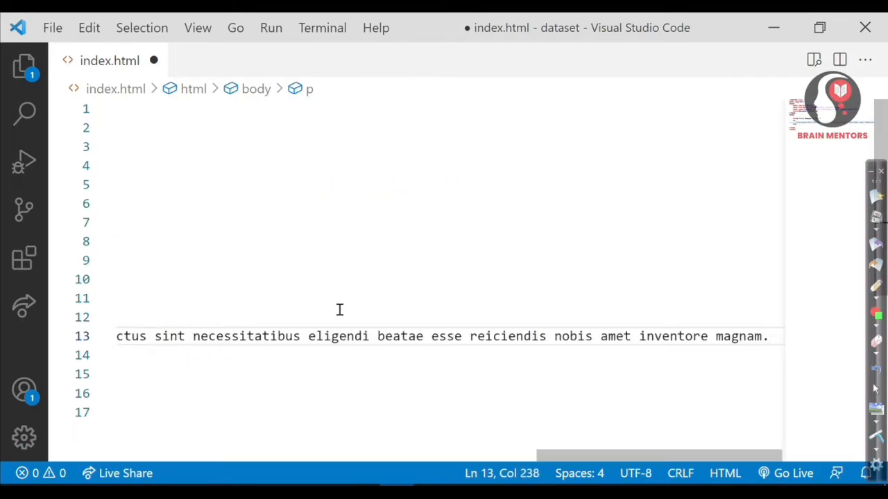
Turn on word wrap in the editor and save index.html
key(alt+z)
key(ctrl+s)
scroll(339, 310, down, 1)
scroll(340, 310, up, 1)
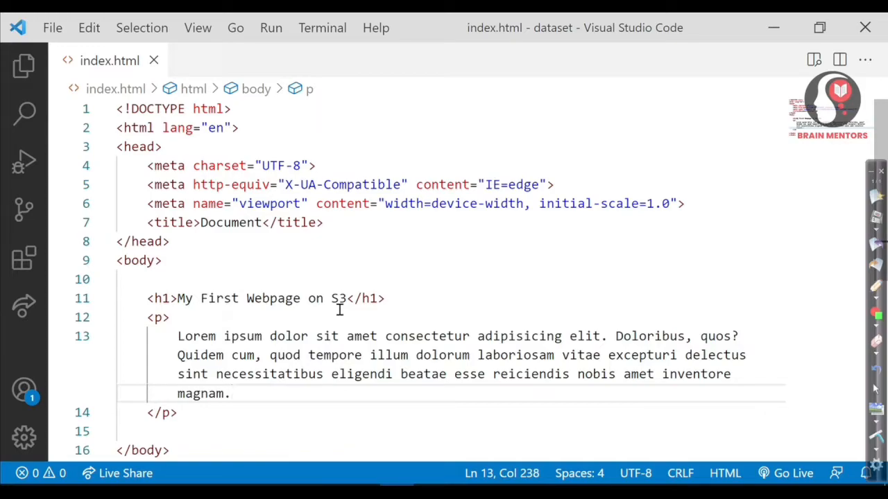
Reveal index.html from the dataset folder in File Explorer and copy the file
click(27, 63)
click(119, 178)
right_click(119, 178)
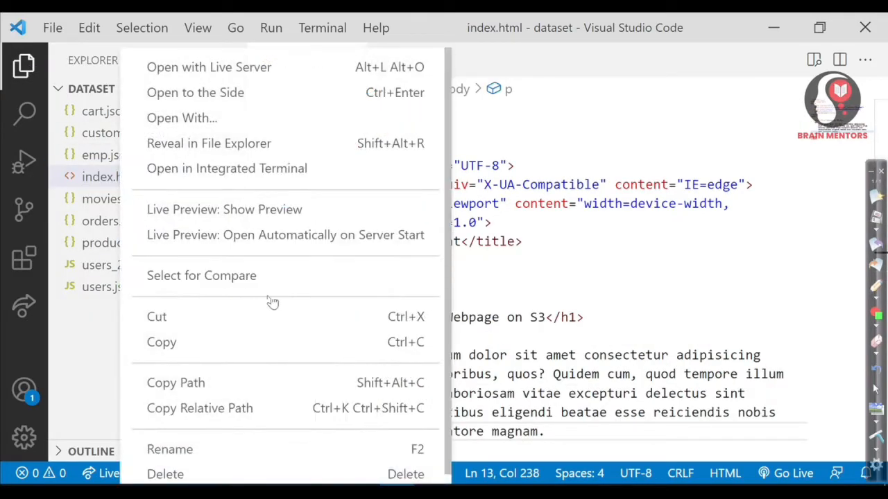
click(219, 145)
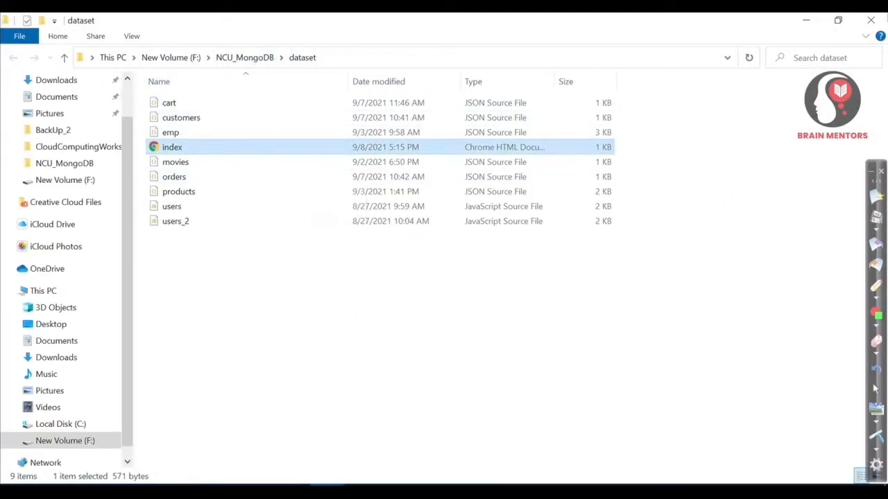
Minimize the open windows and paste the copied index file onto the desktop
click(806, 22)
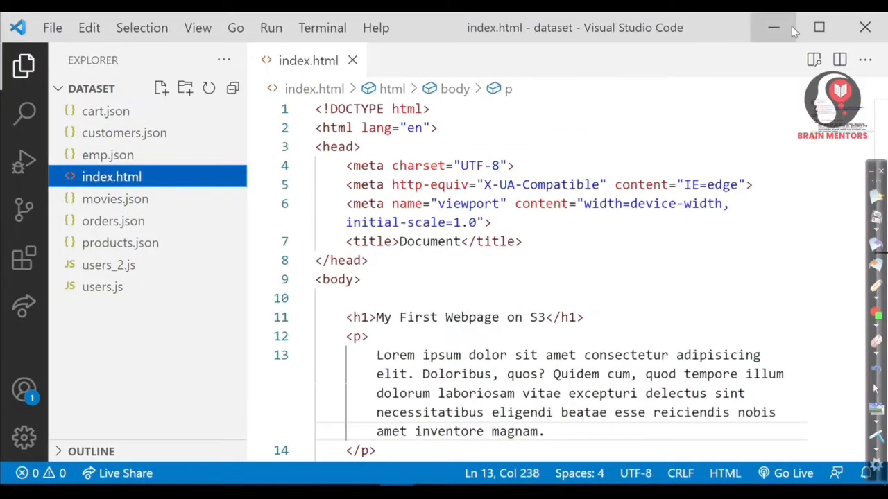
click(773, 27)
click(805, 23)
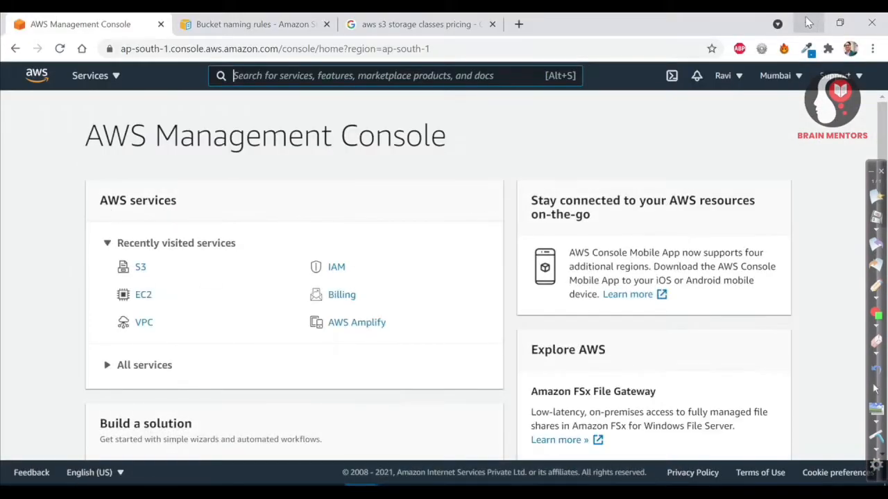
click(810, 23)
click(809, 21)
click(806, 22)
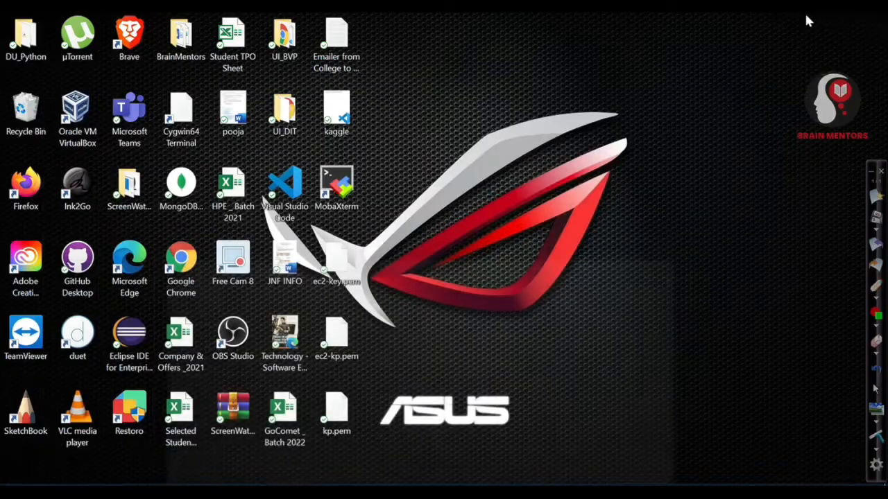
key(ctrl+v)
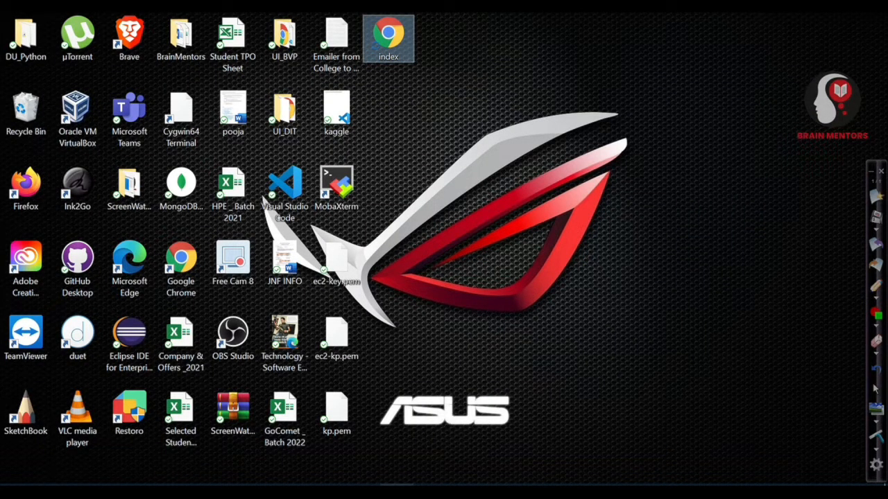
Switch to the AWS Management Console in the browser and open the S3 service
click(361, 485)
click(361, 437)
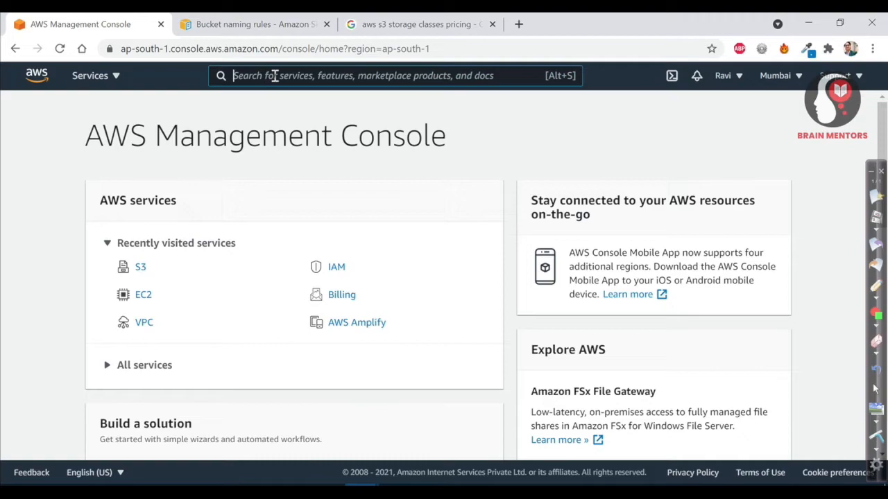
click(141, 267)
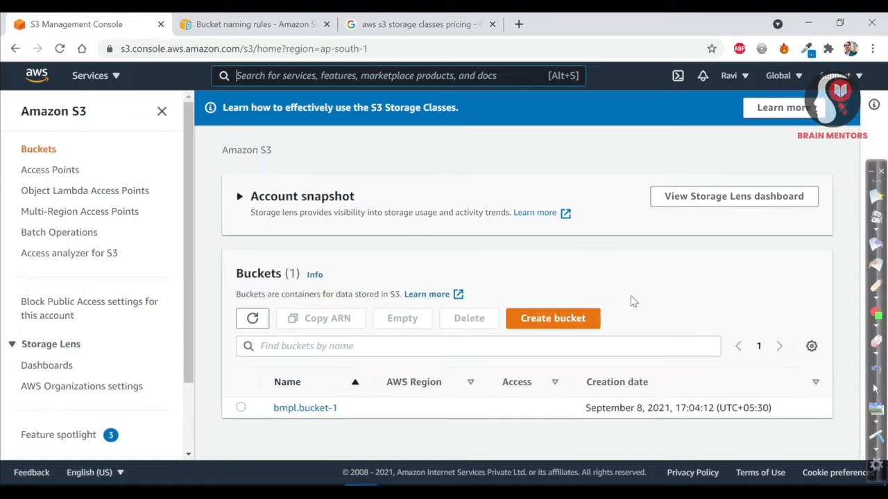
Create an S3 bucket named bmpl.web.buket-1 with the default settings, and collapse the navigation pane beside the bucket list
click(567, 318)
click(264, 276)
text(bmp)
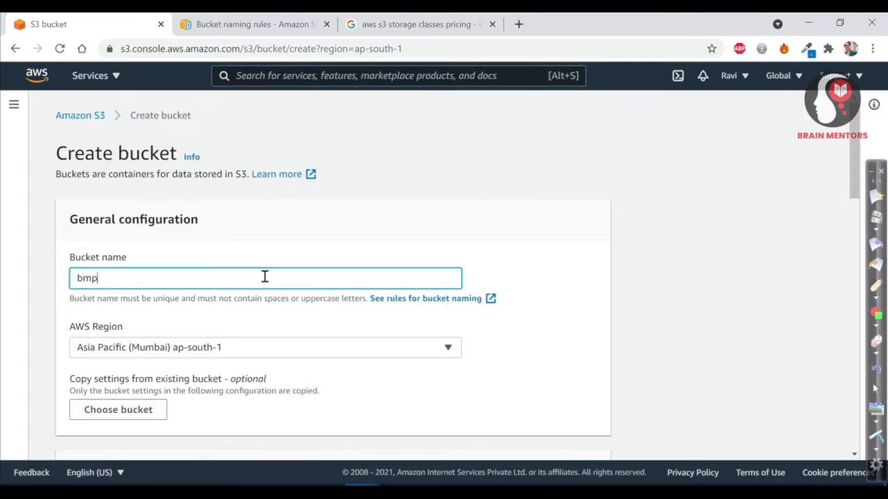
text(l.web.buket-1)
click(490, 215)
scroll(333, 305, down, 20)
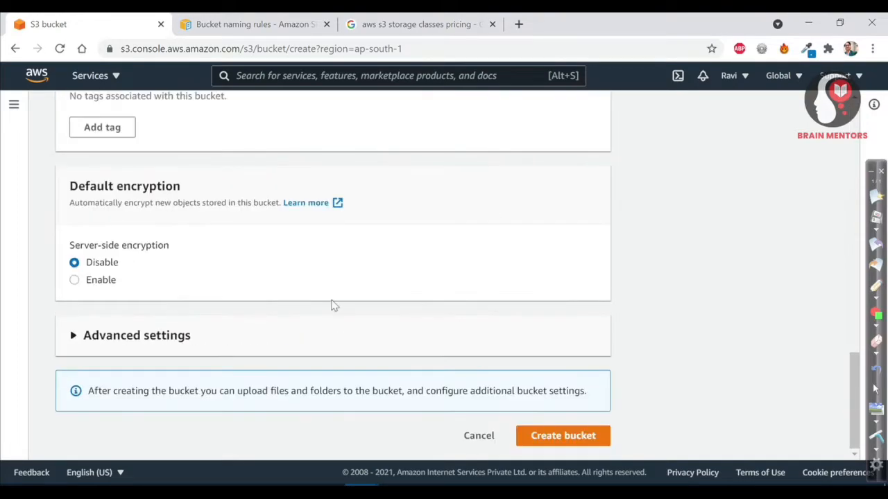
click(547, 436)
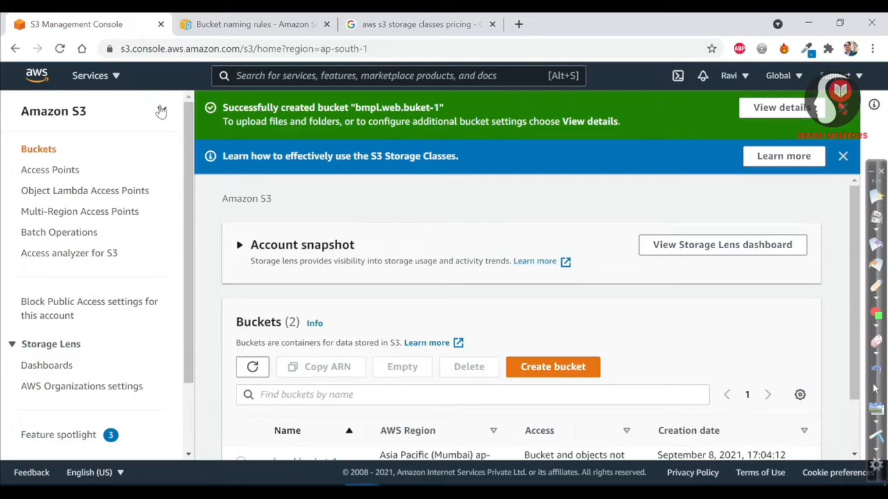
click(162, 113)
scroll(329, 240, down, 2)
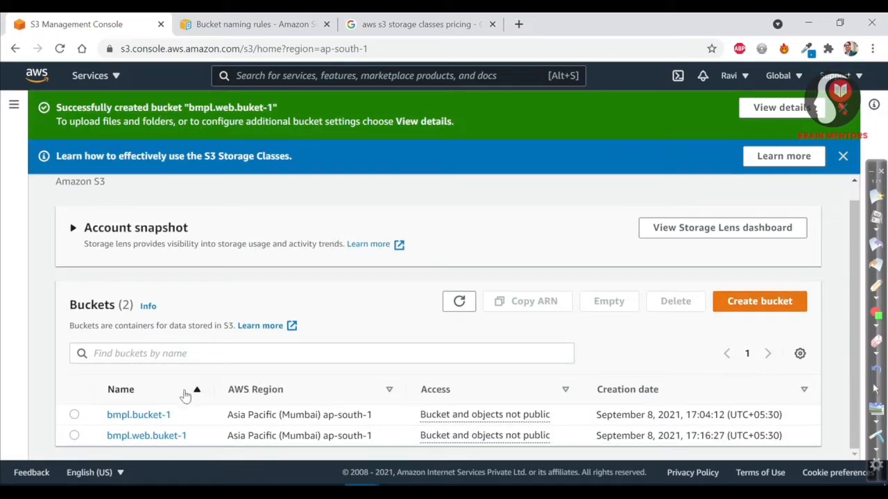
Upload the index.html file from the desktop to the bmpl.web.buket-1 bucket and close the upload status page
click(143, 435)
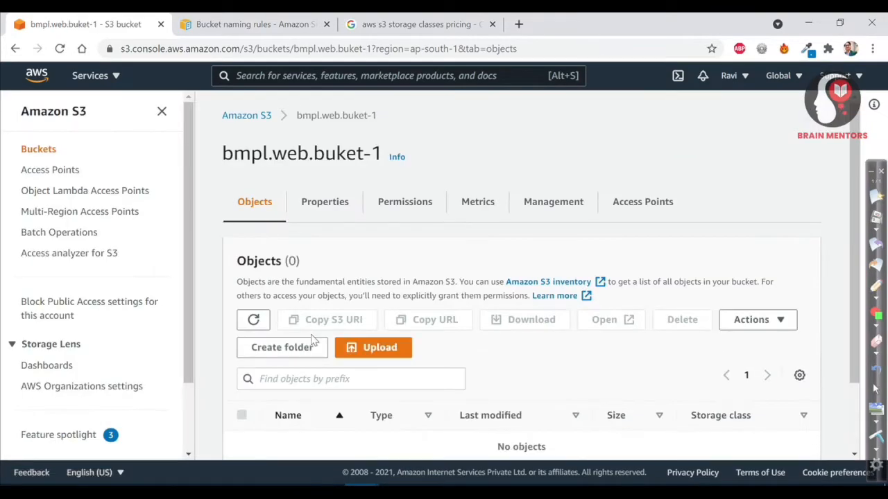
scroll(364, 306, down, 2)
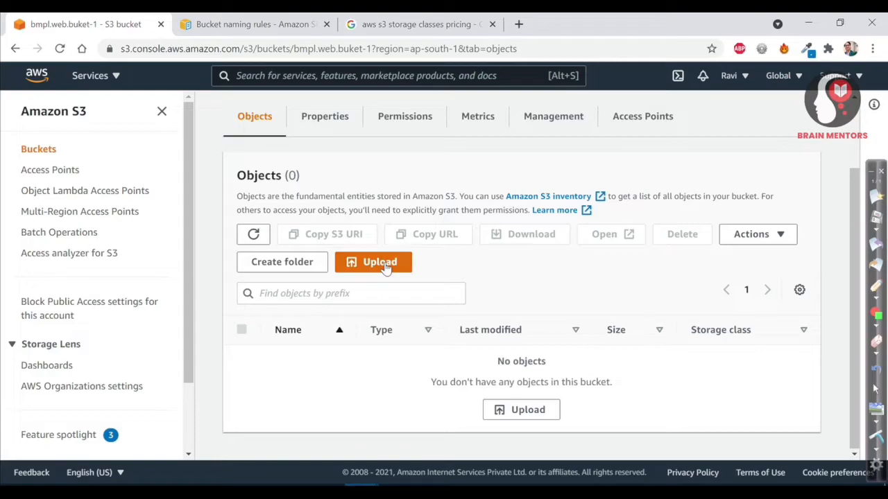
click(386, 268)
click(463, 286)
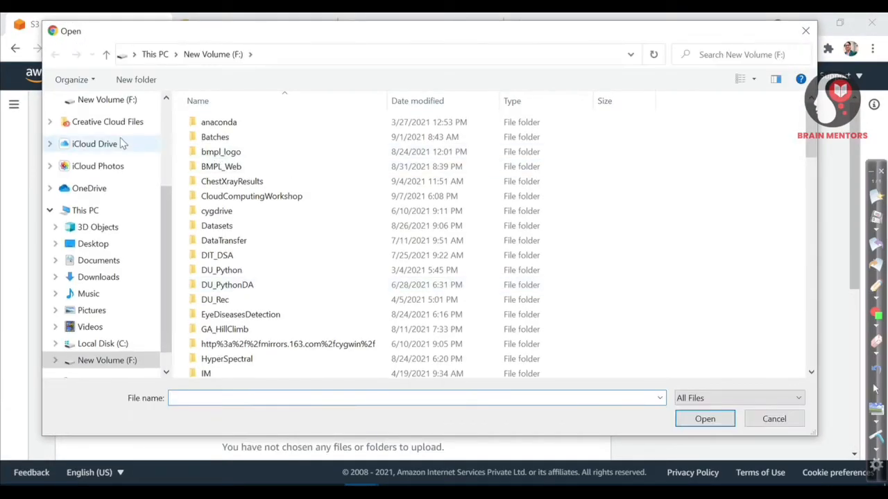
click(102, 252)
scroll(275, 201, down, 2)
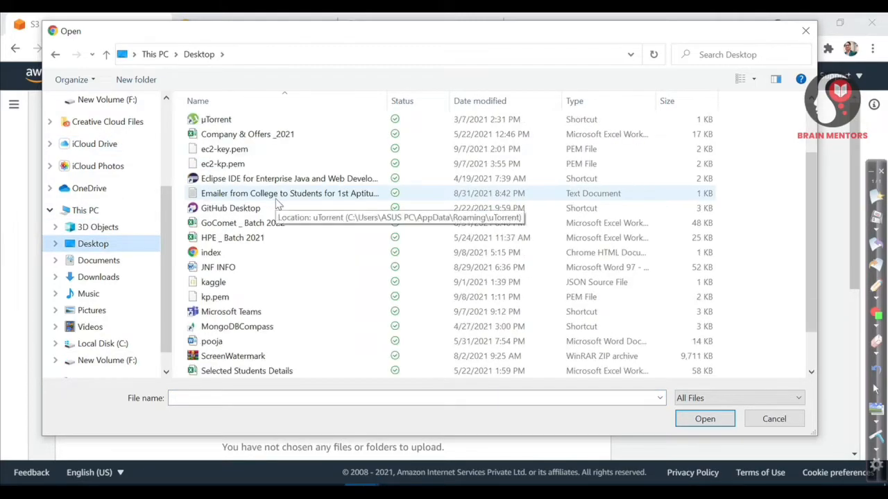
double_click(231, 253)
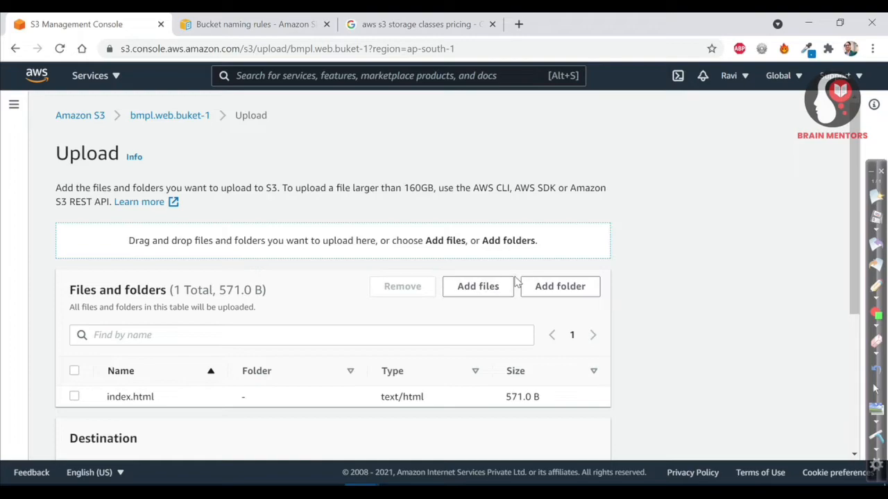
scroll(516, 283, down, 3)
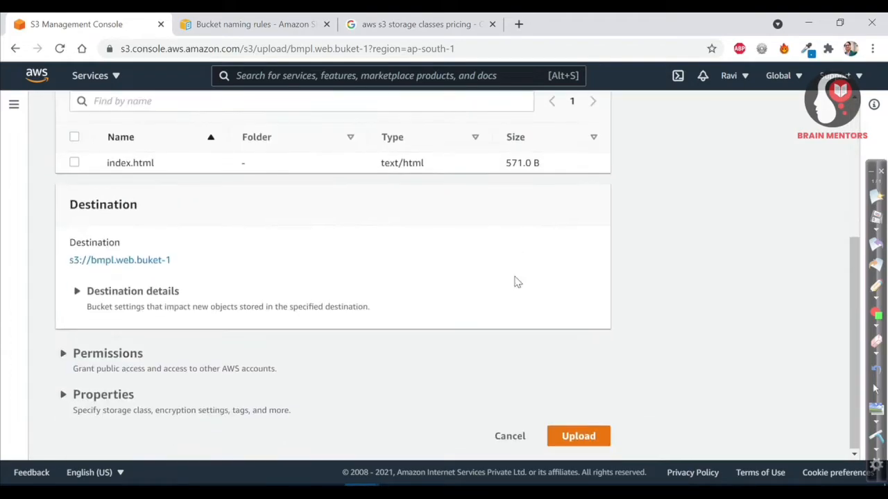
click(571, 436)
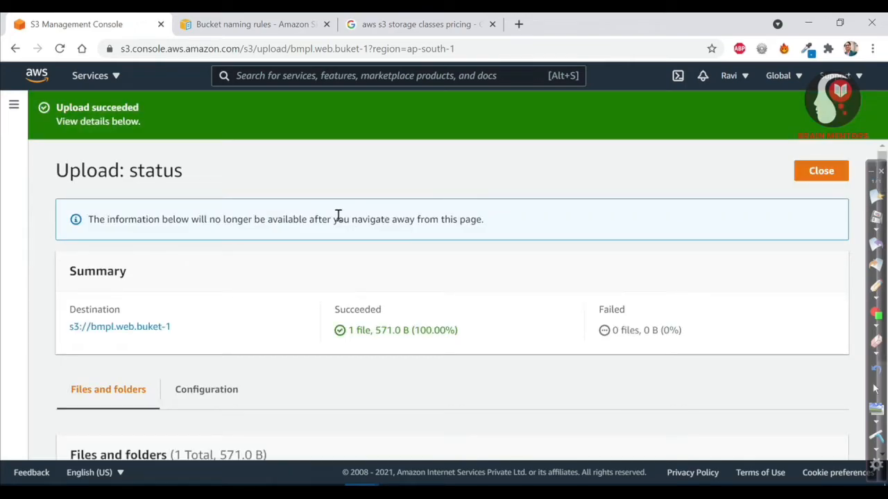
click(821, 170)
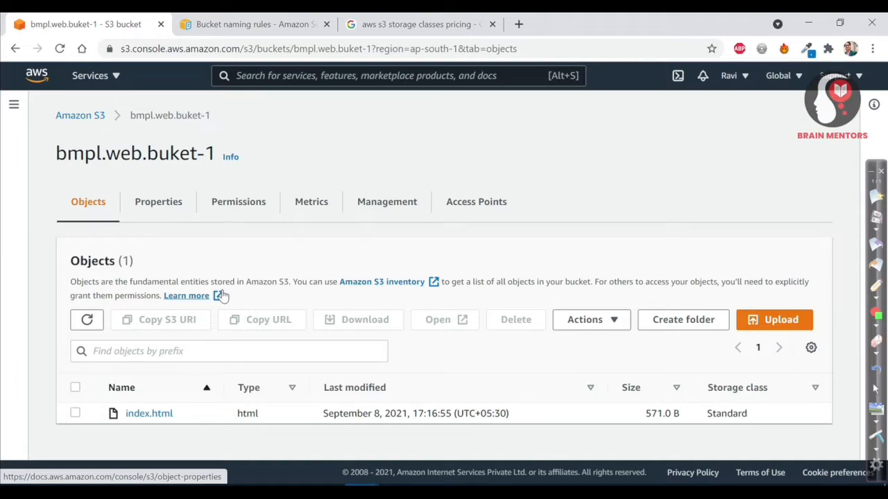
Open the uploaded index.html object's details and review its object overview
click(147, 414)
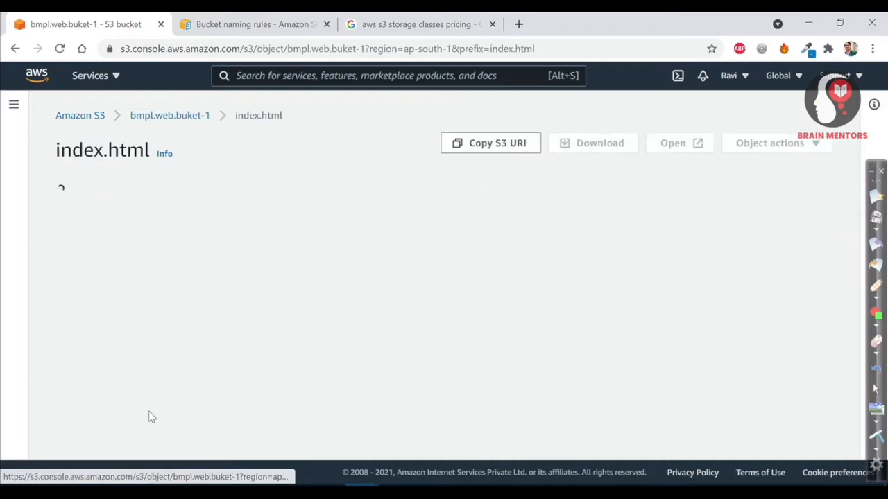
scroll(282, 353, down, 4)
scroll(282, 353, up, 3)
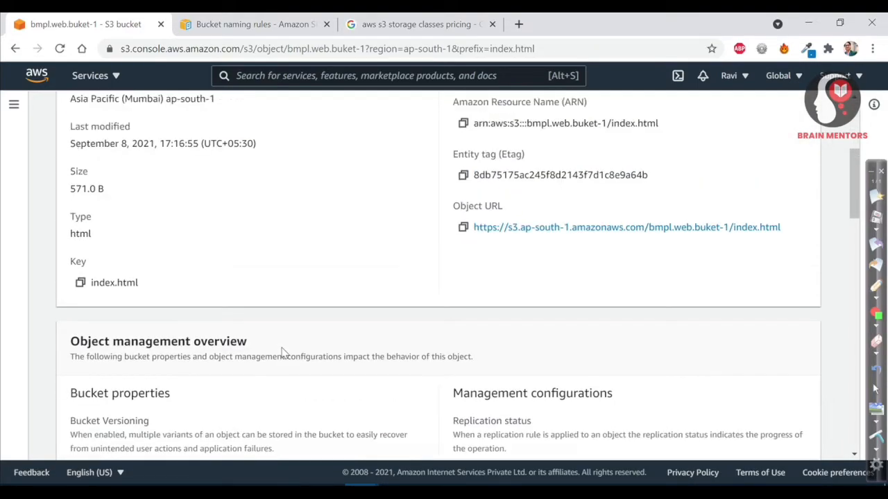
Switch to File Explorer and open the desktop copy of index.html in the browser
mouse_move(325, 493)
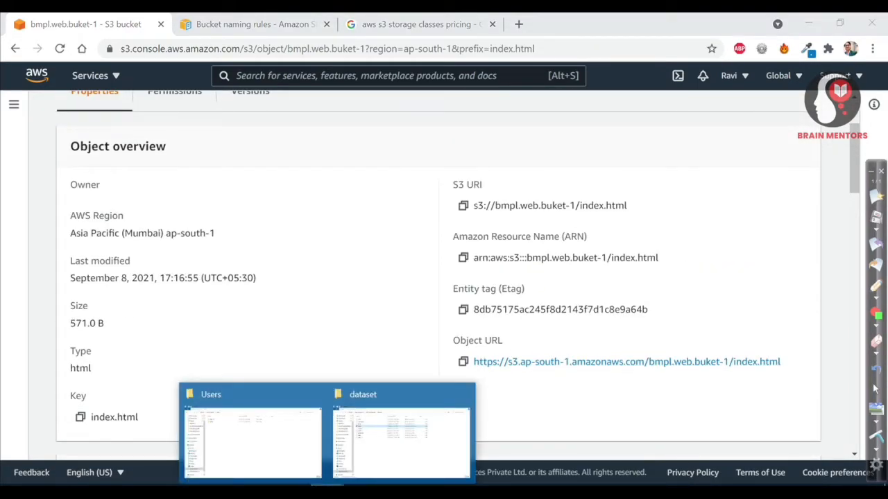
click(387, 436)
click(56, 324)
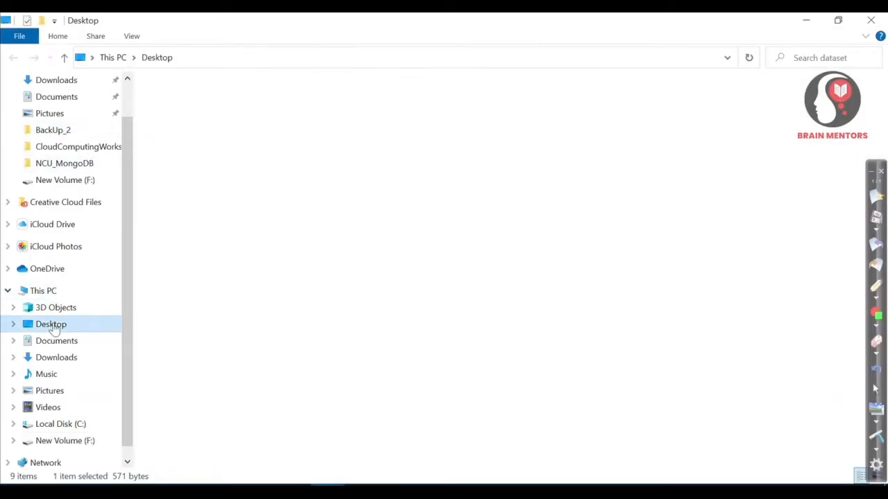
double_click(178, 311)
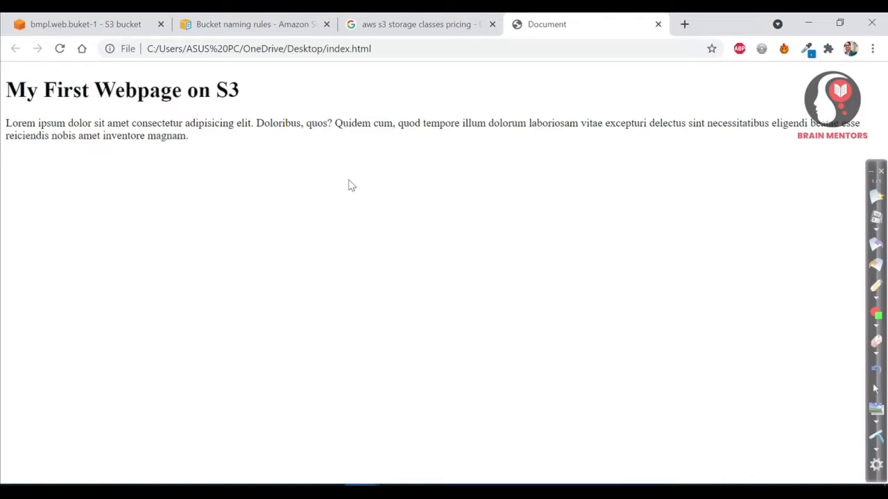
Return to the S3 object page and close the storage classes pricing and bucket naming rules pages
click(132, 22)
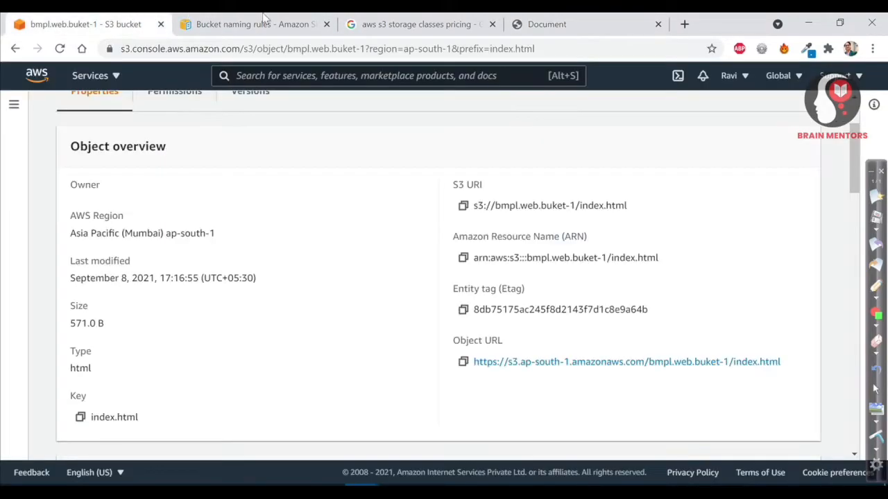
click(491, 24)
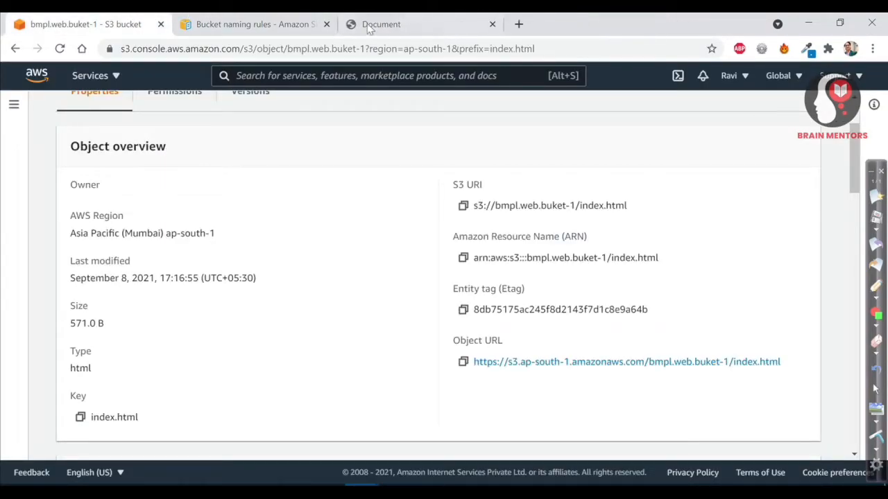
click(327, 24)
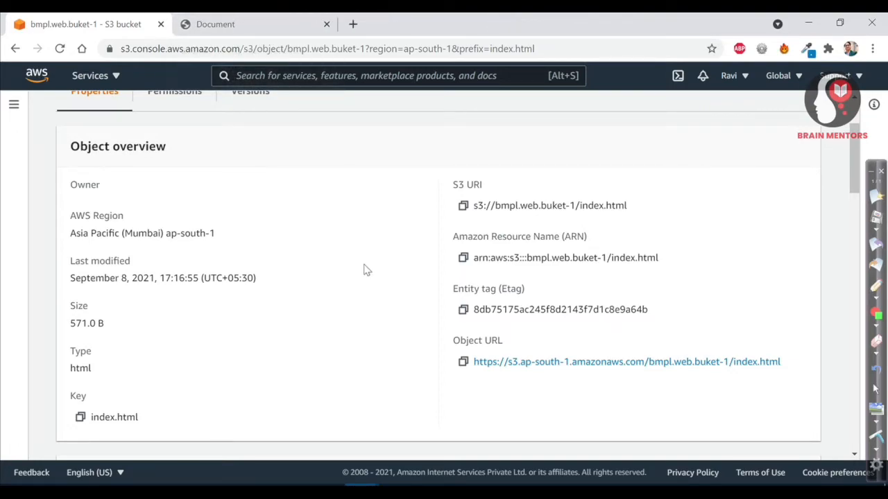
Test the index.html object's URL in the browser and go back to the bucket's object list
click(546, 363)
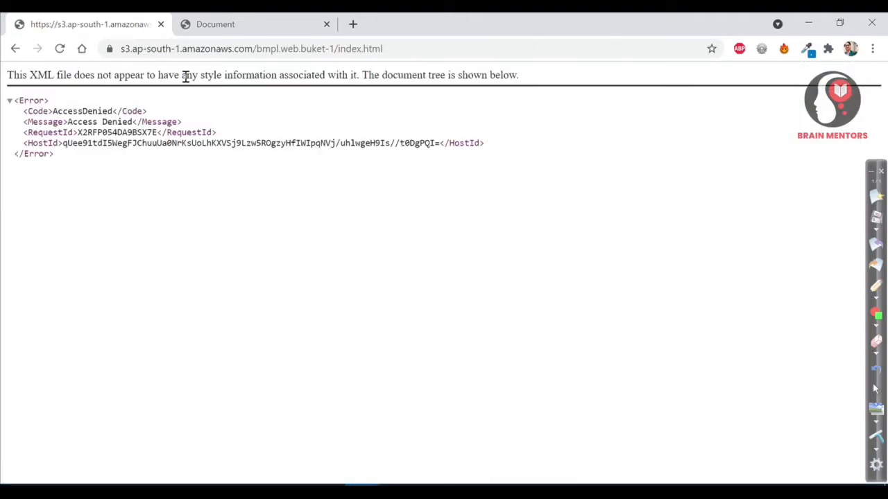
click(15, 48)
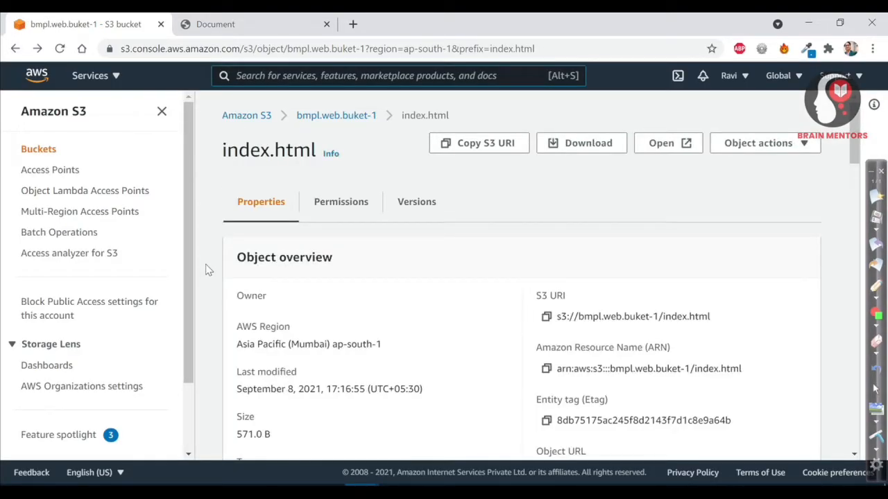
click(15, 49)
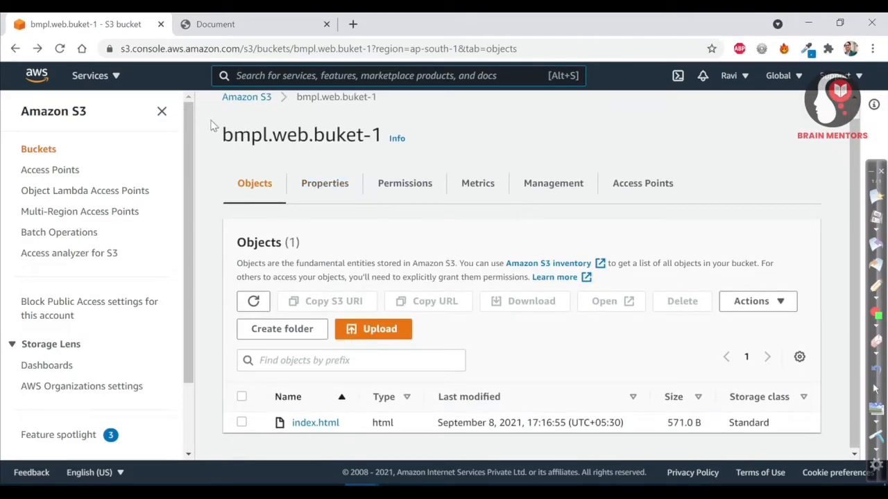
click(162, 112)
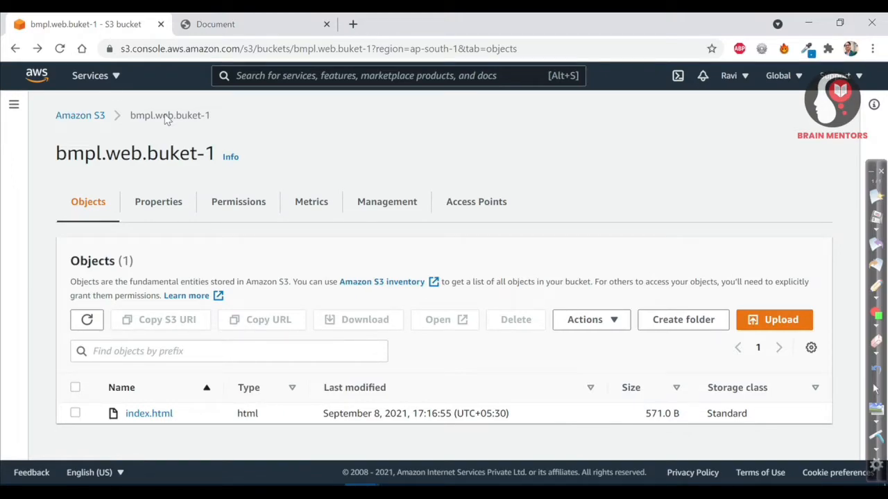
Look through the bucket's properties to locate the static website hosting setting
click(147, 219)
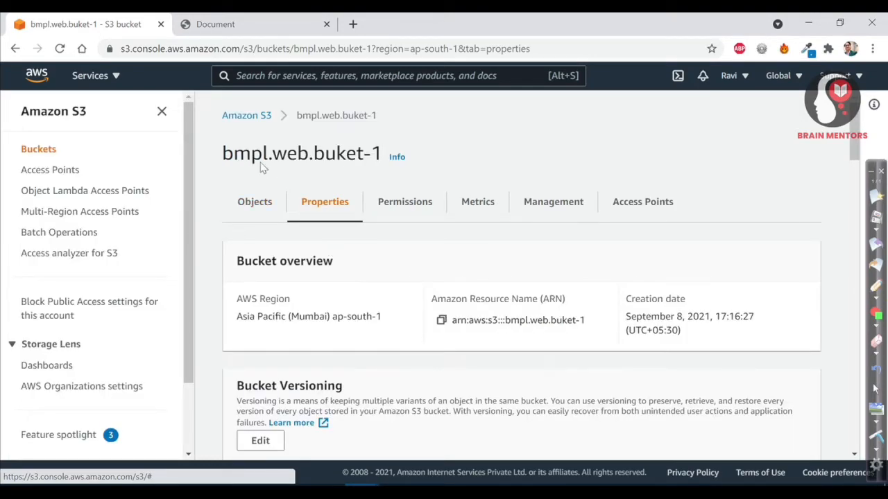
click(163, 111)
scroll(359, 260, down, 8)
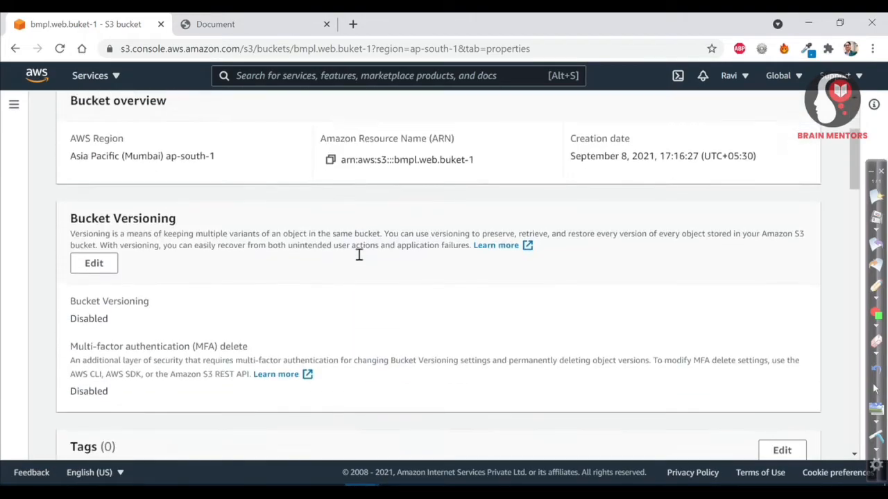
scroll(359, 260, down, 10)
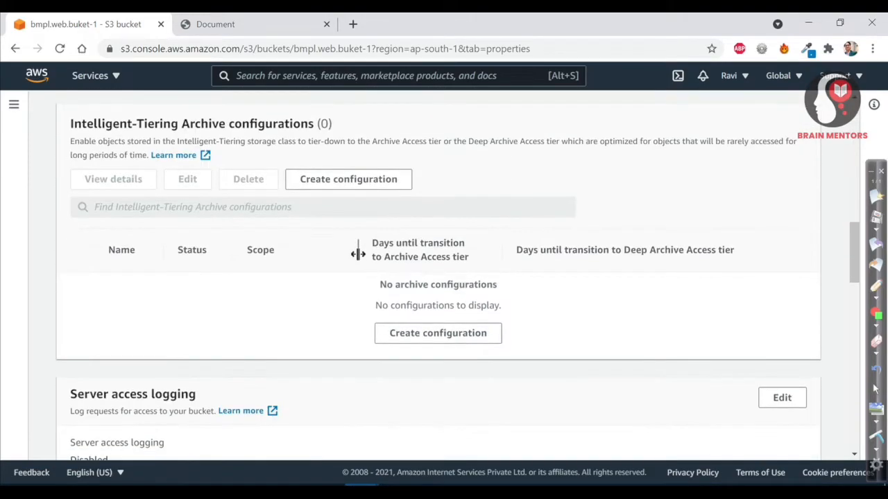
scroll(360, 260, down, 2)
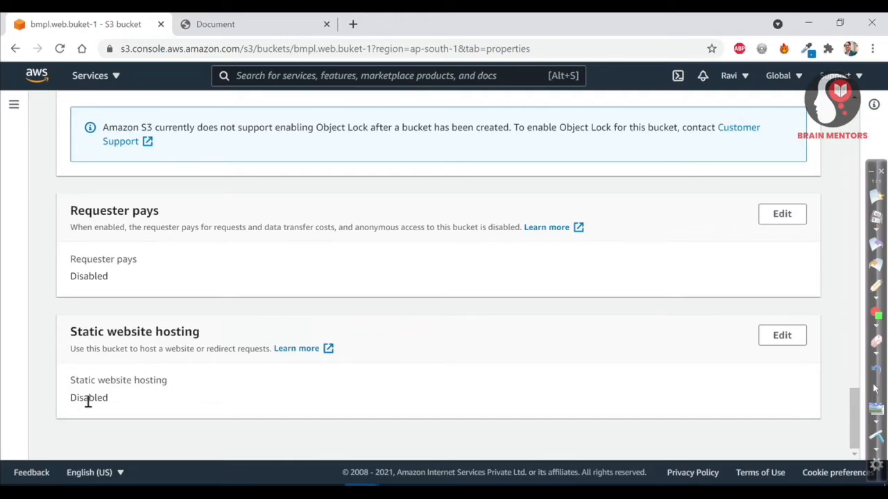
scroll(88, 402, up, 20)
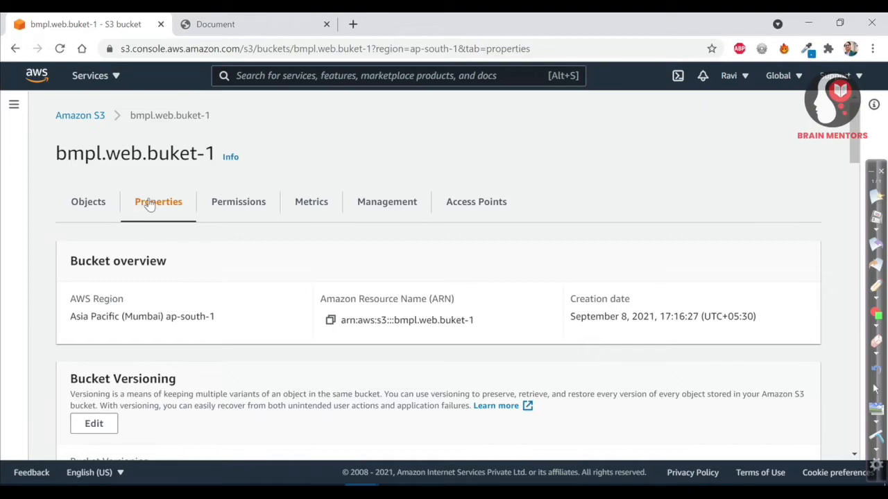
scroll(149, 156, down, 20)
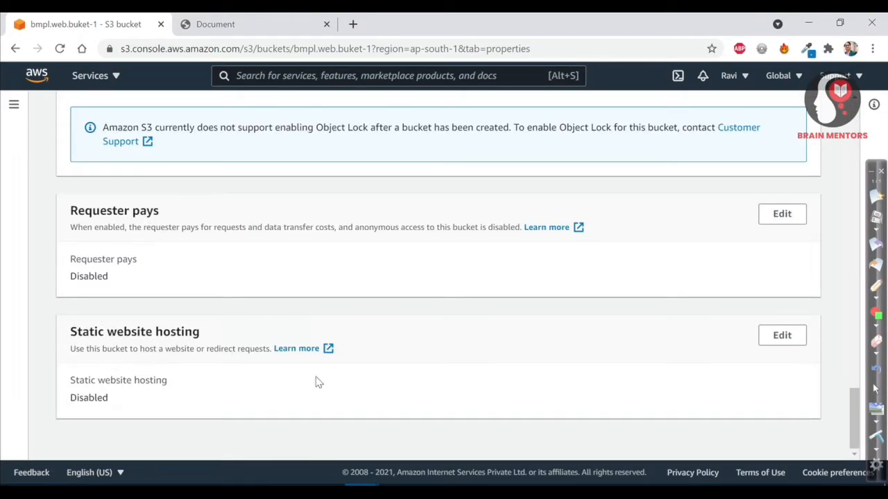
Enable static website hosting for the bucket with index.html as the index document, and save the changes
click(774, 337)
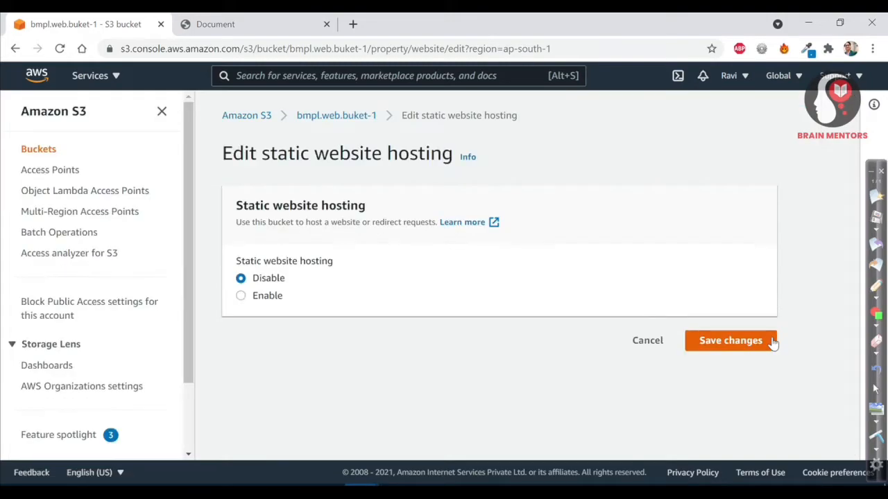
click(241, 296)
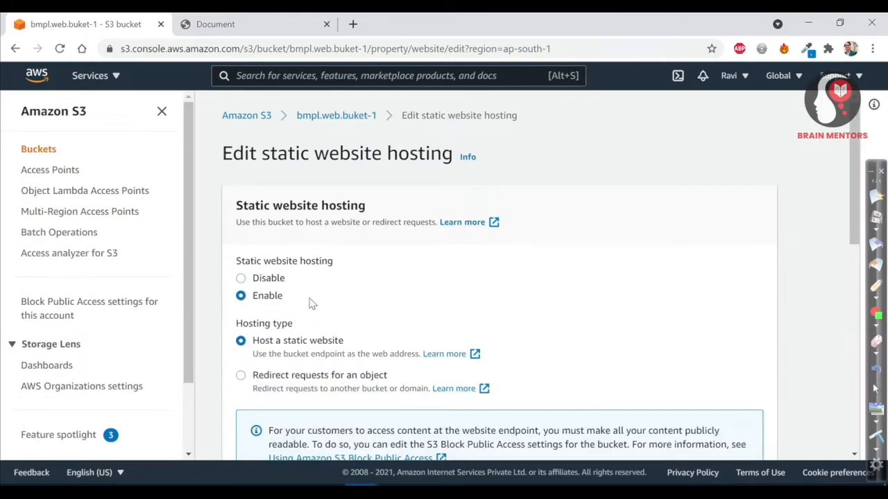
scroll(581, 349, down, 2)
scroll(581, 349, down, 2)
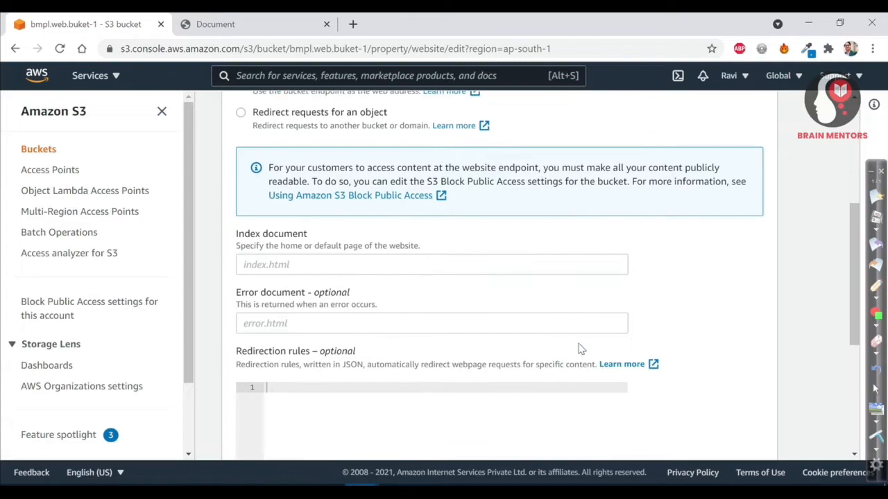
click(285, 265)
text(index.html)
click(718, 267)
scroll(718, 267, down, 4)
click(729, 436)
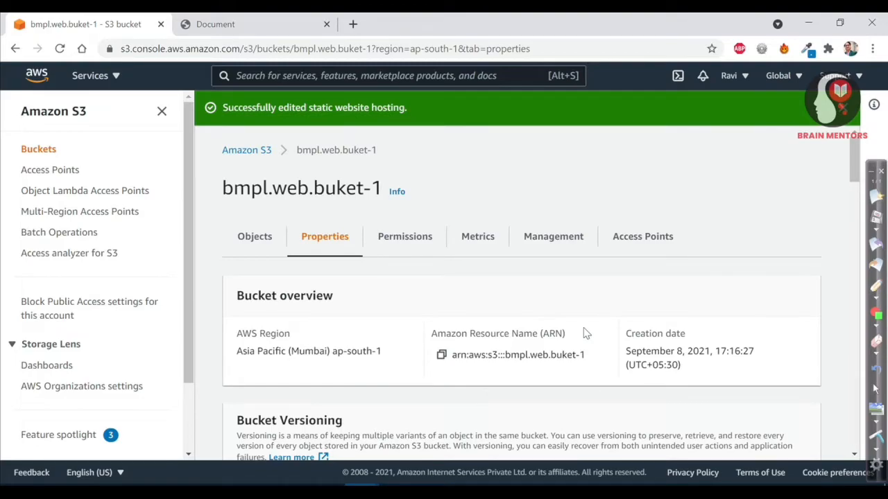
Open the bucket website endpoint listed under static website hosting to test the site
click(162, 111)
scroll(303, 184, down, 2)
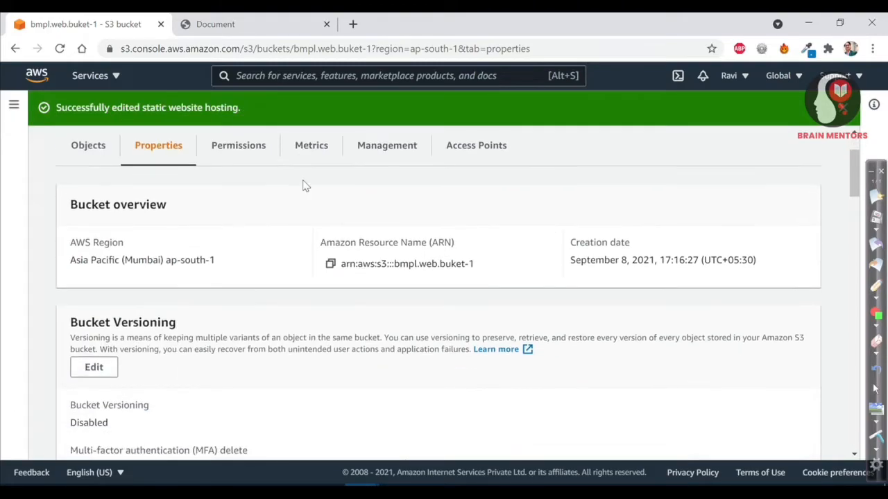
scroll(75, 249, down, 1)
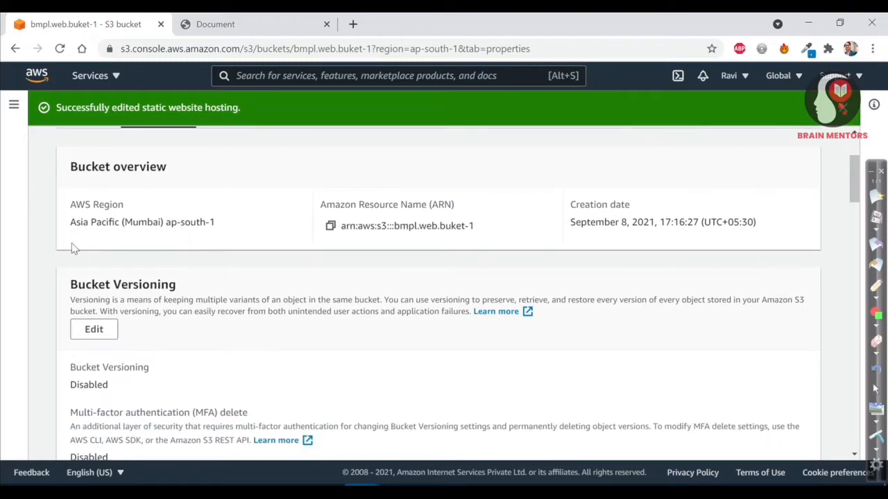
scroll(72, 247, down, 1)
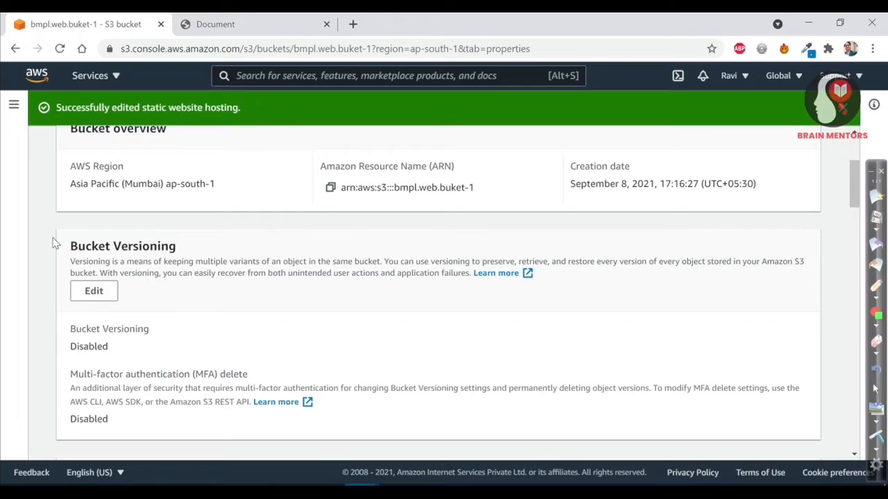
scroll(55, 243, down, 15)
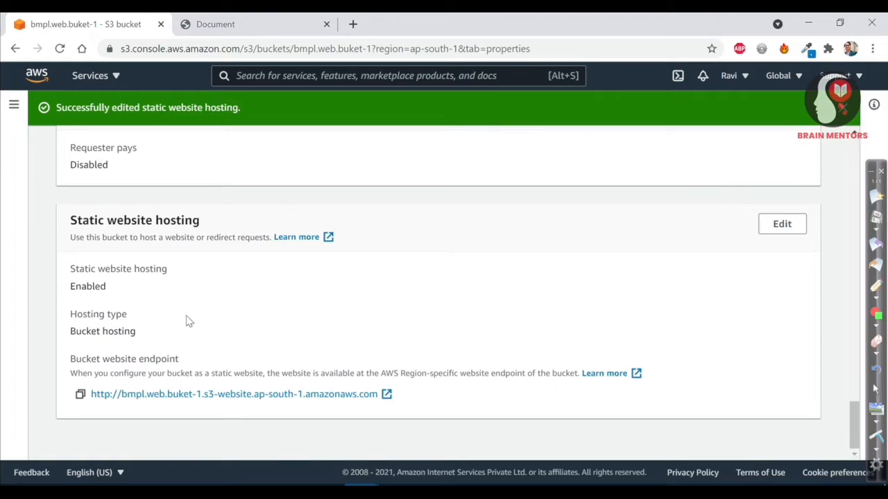
click(184, 404)
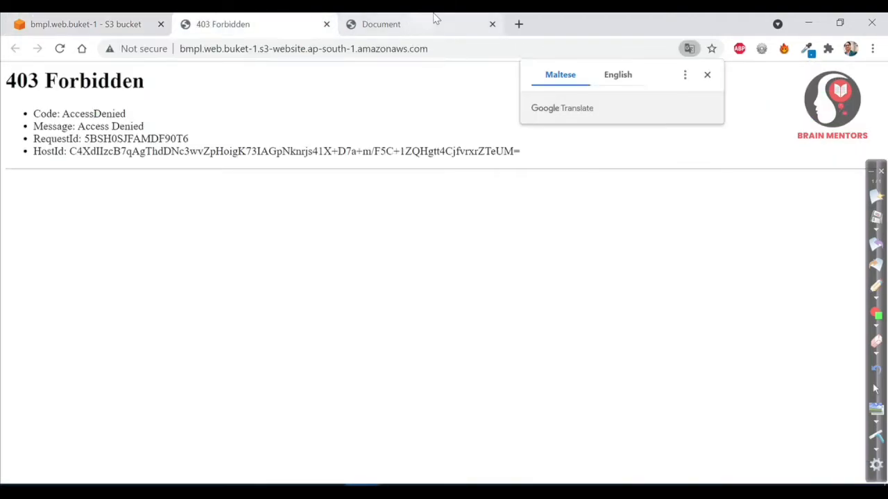
Close the browser tab with the local index.html preview and return to the S3 bucket page
click(614, 74)
click(489, 27)
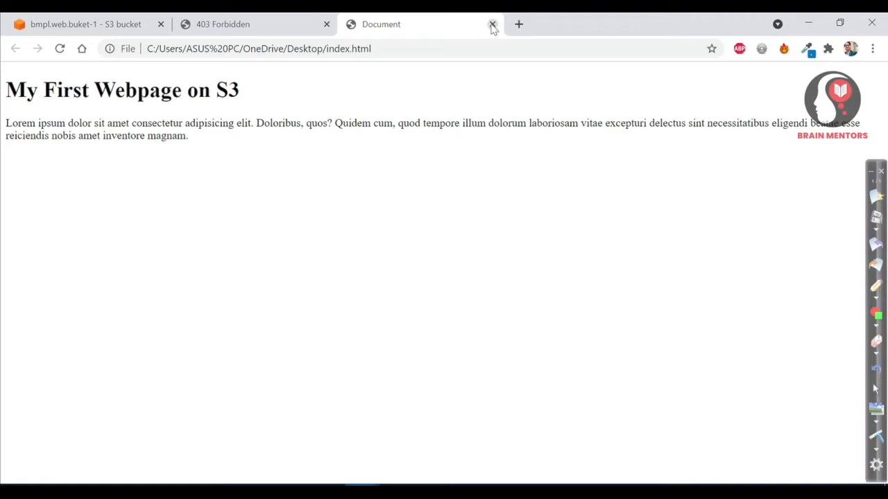
click(492, 25)
click(68, 25)
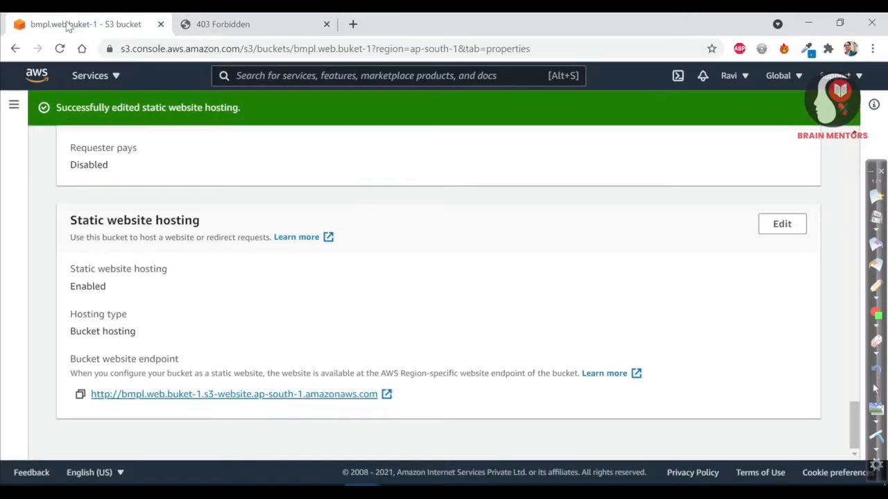
Open the bucket's permissions and review its Block public access settings
scroll(332, 270, up, 15)
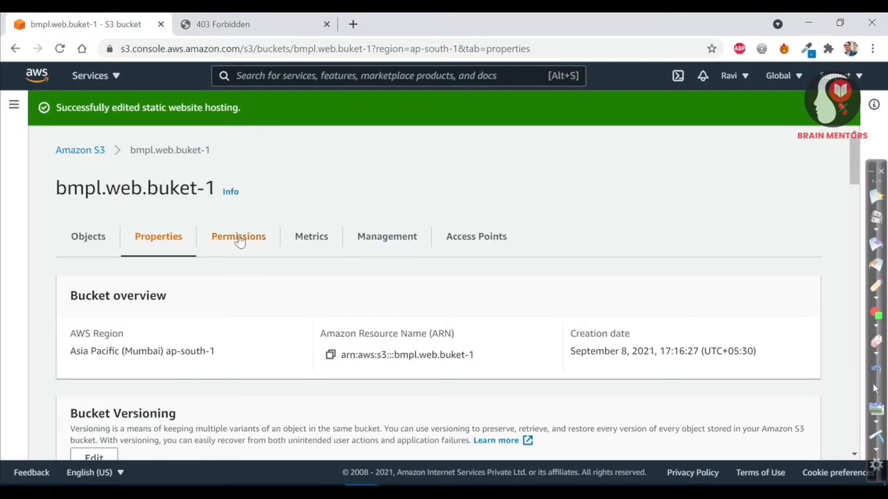
click(218, 237)
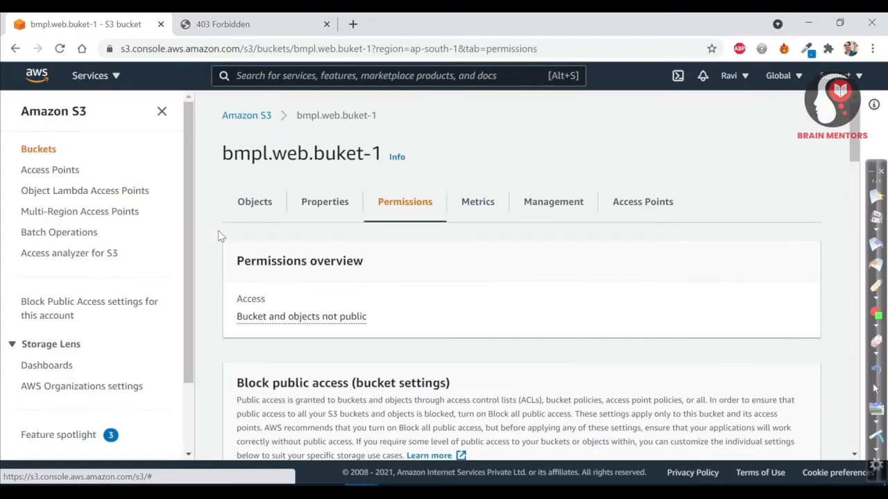
scroll(218, 235, down, 2)
scroll(218, 236, down, 3)
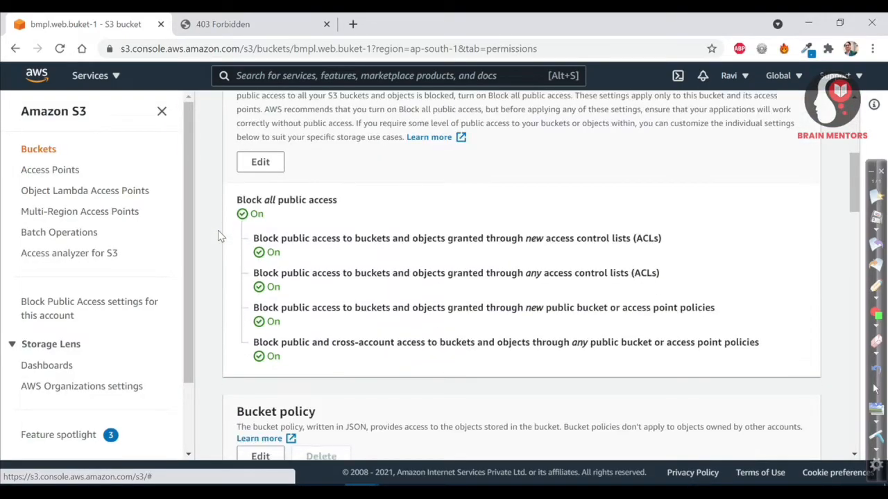
drag(243, 201, 330, 200)
click(328, 200)
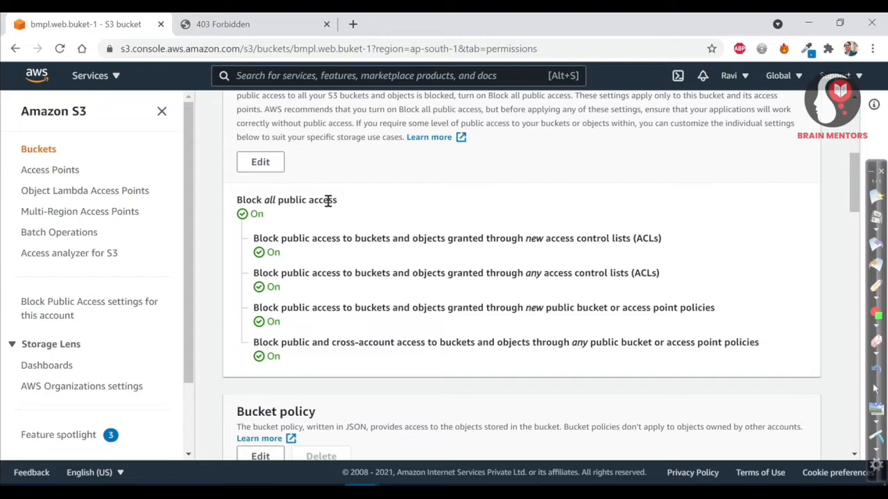
Turn off Block all public access for the bucket, save the changes and approve them with the word "confirm"
click(262, 168)
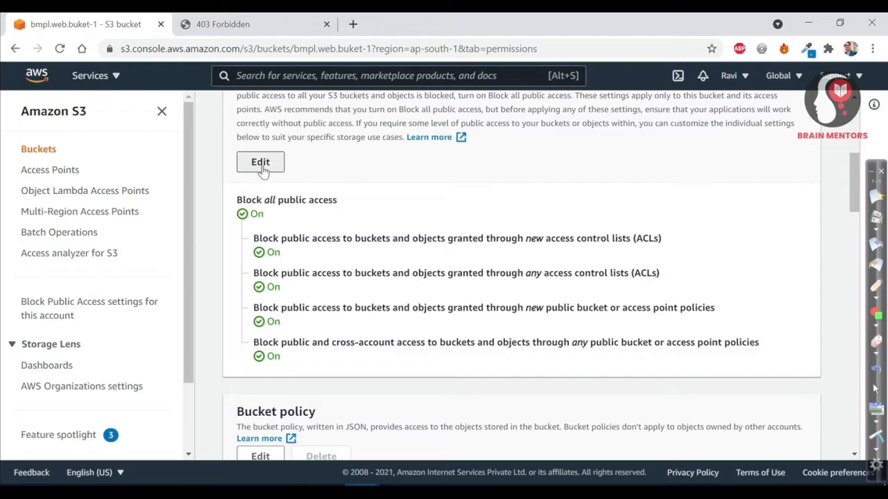
click(241, 317)
scroll(241, 319, down, 2)
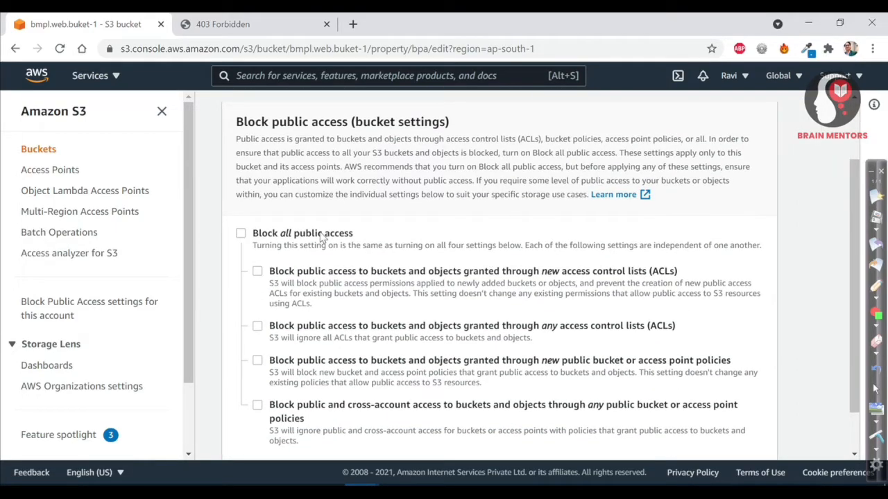
scroll(322, 238, down, 2)
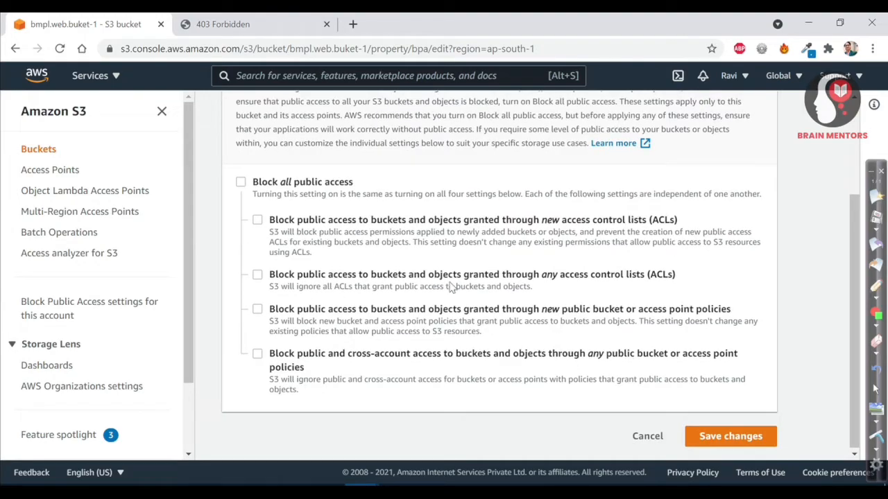
click(727, 442)
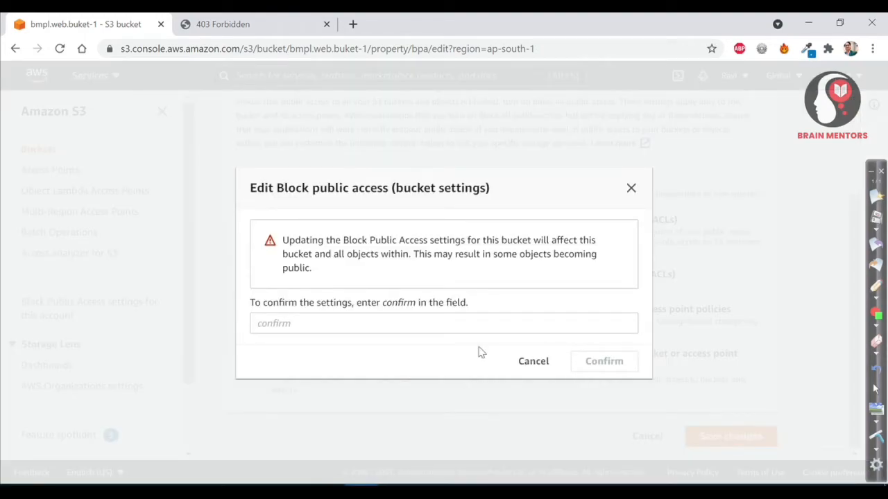
click(403, 321)
text(co)
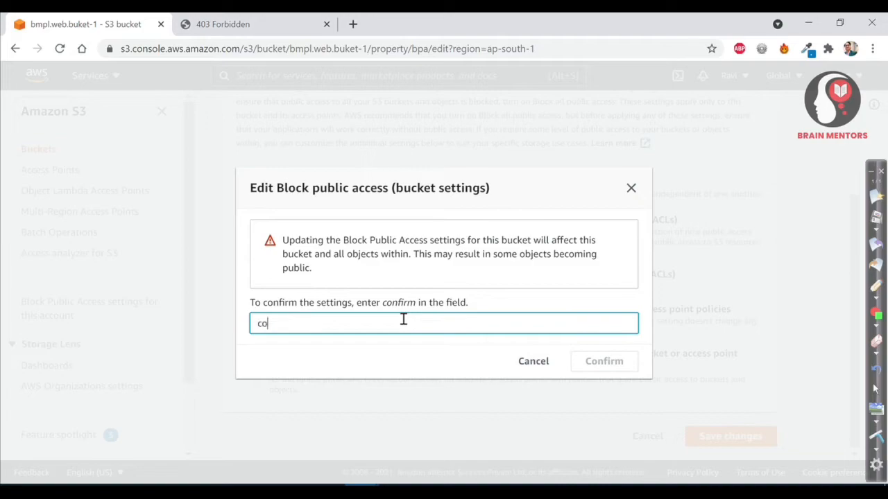
text(nfirm)
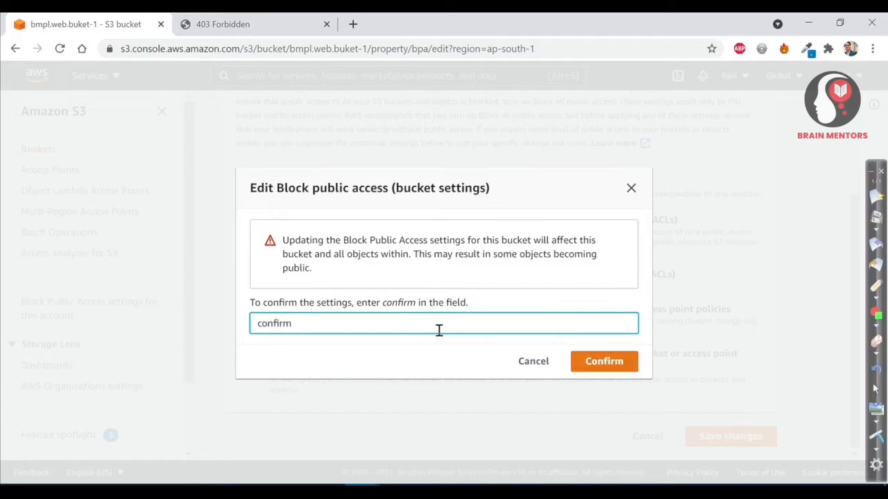
click(592, 369)
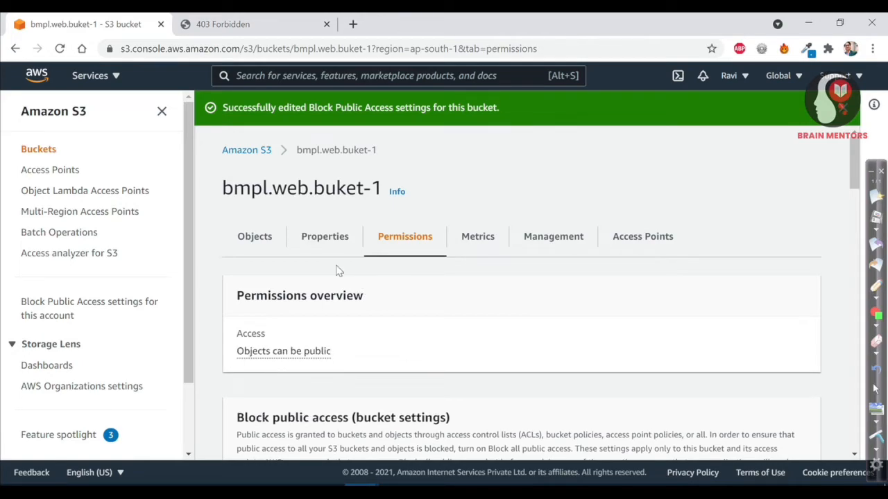
Open the bucket website endpoint from the bucket's properties to test the site again
click(312, 239)
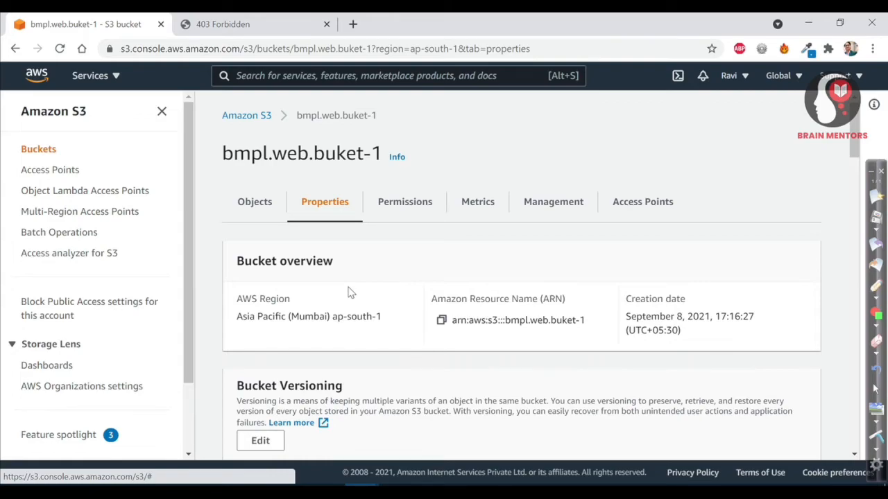
scroll(348, 284, down, 20)
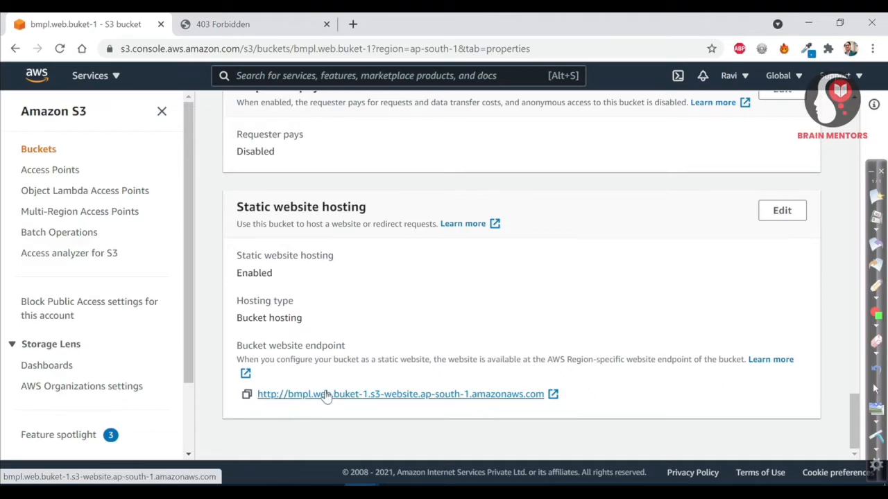
ctrl+click(326, 394)
click(222, 24)
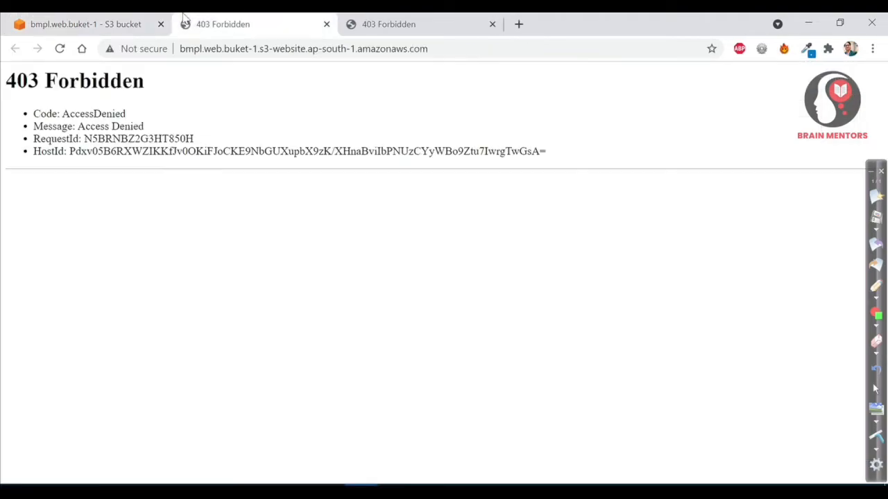
Return to the S3 console, collapse the side navigation and open the bucket's object list
click(119, 20)
scroll(489, 229, up, 5)
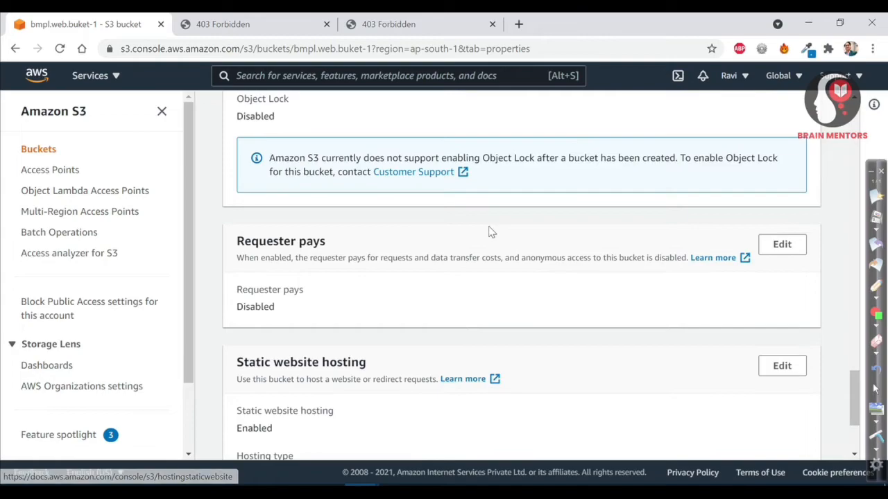
scroll(489, 229, up, 3)
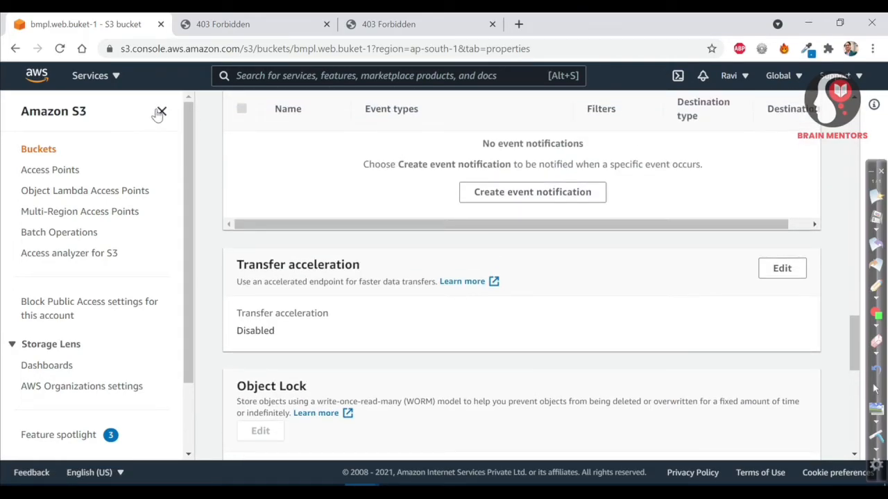
click(162, 112)
scroll(302, 255, up, 10)
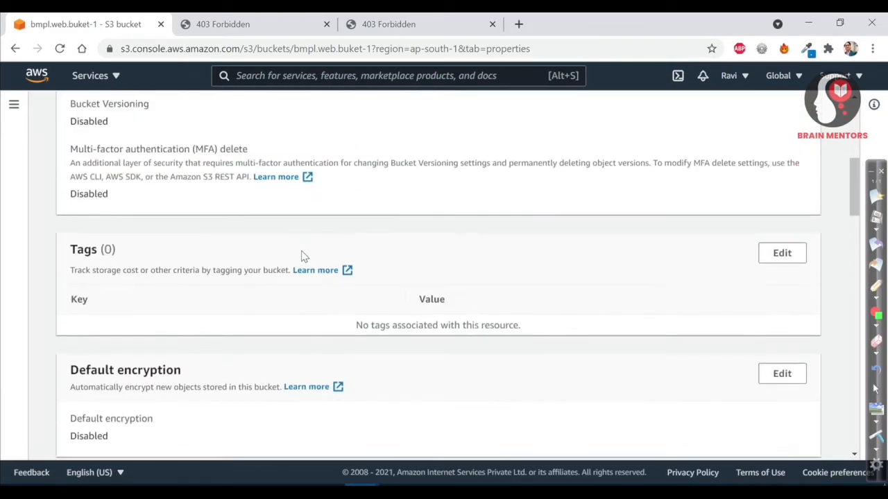
scroll(302, 255, up, 5)
click(88, 202)
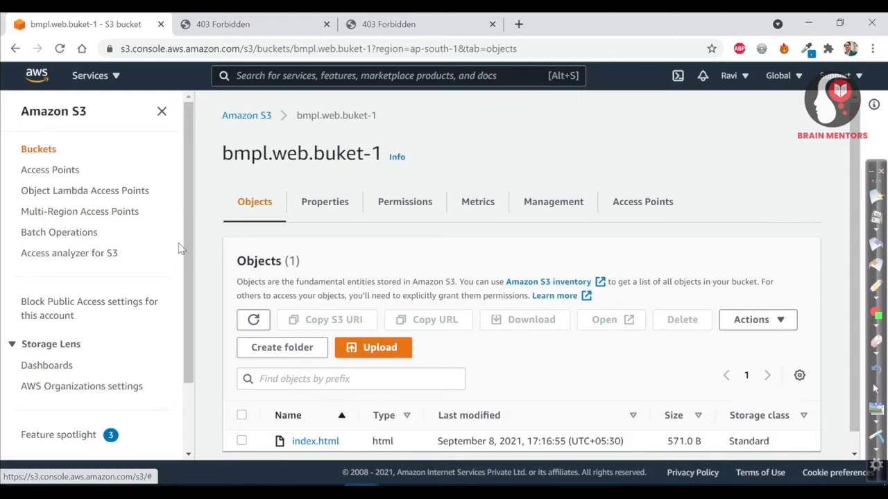
Make the index.html object public and close the resulting status page
scroll(358, 260, down, 1)
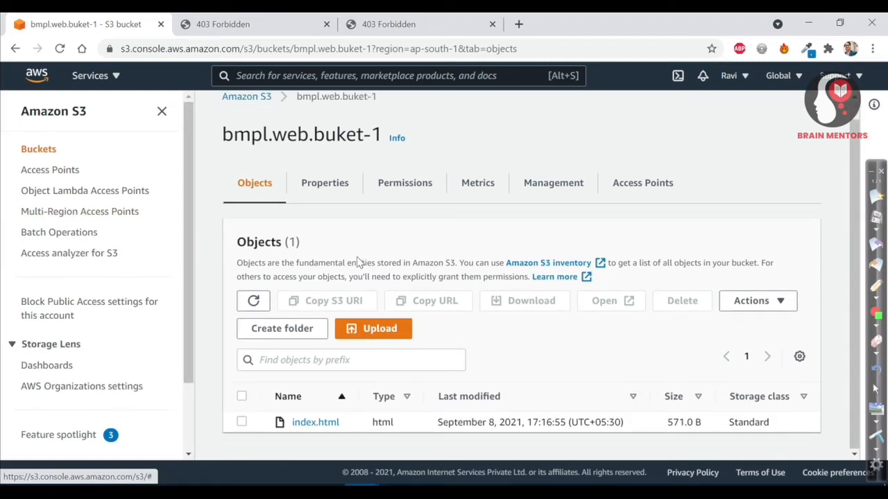
click(241, 422)
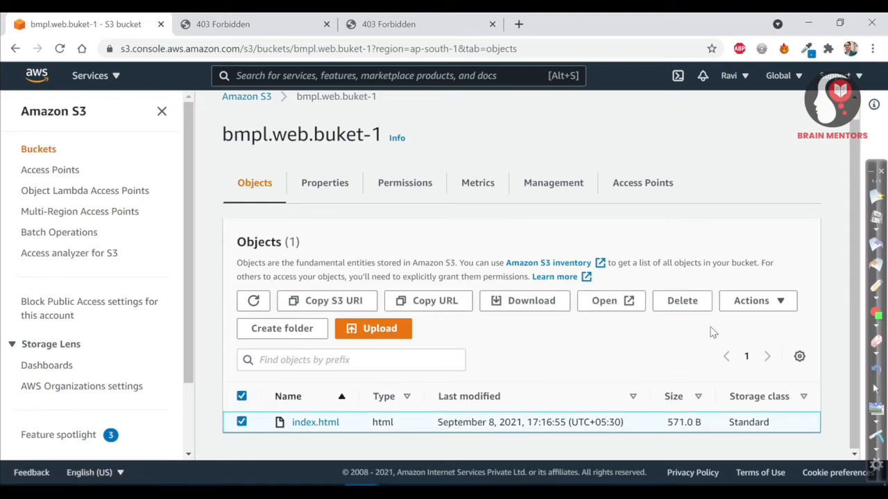
click(735, 309)
scroll(725, 248, down, 3)
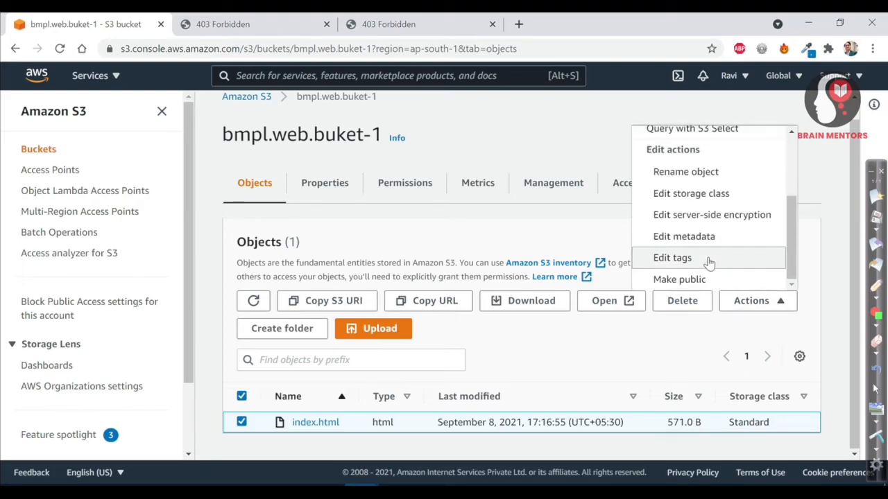
click(679, 279)
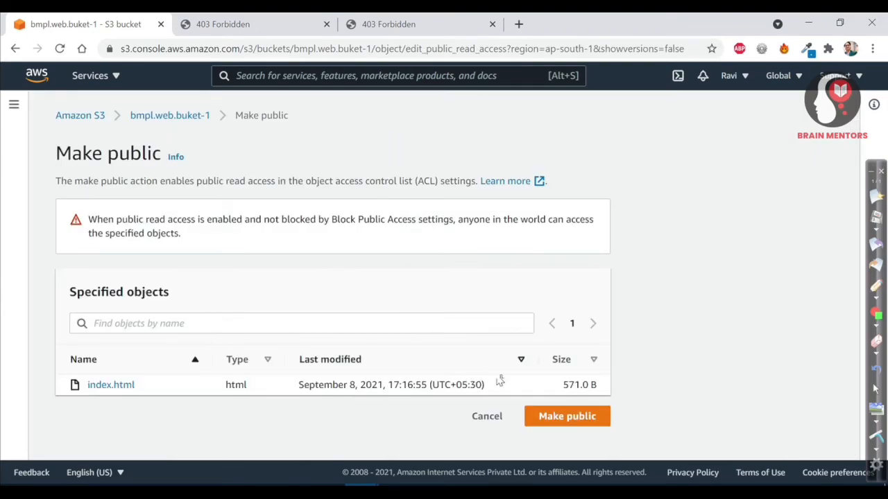
click(555, 417)
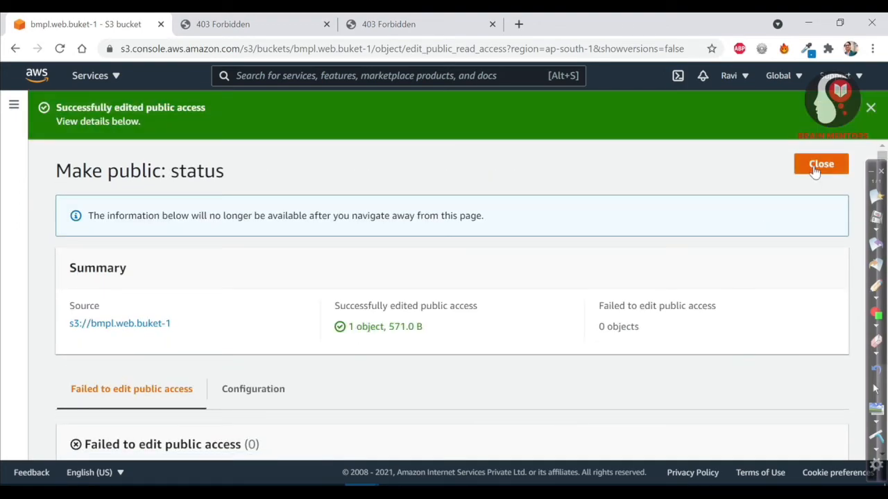
click(816, 170)
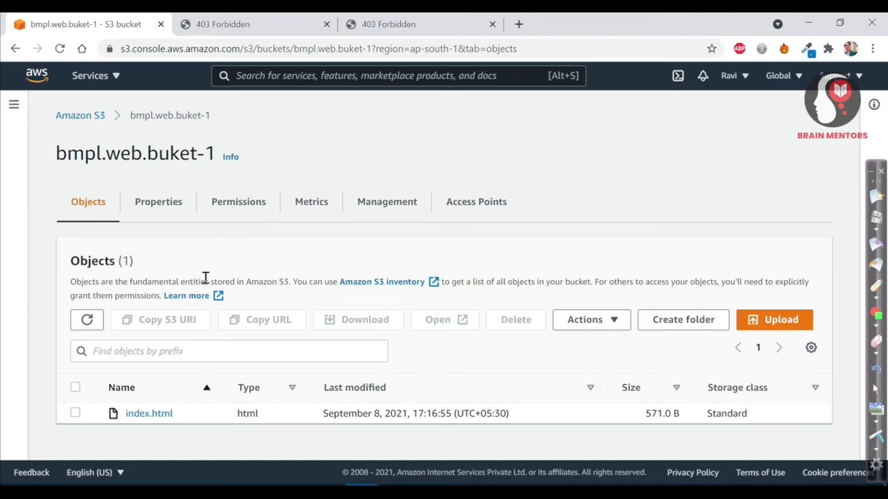
Reload the bucket website endpoint page to test public access, and go back to the bucket's object list
click(222, 23)
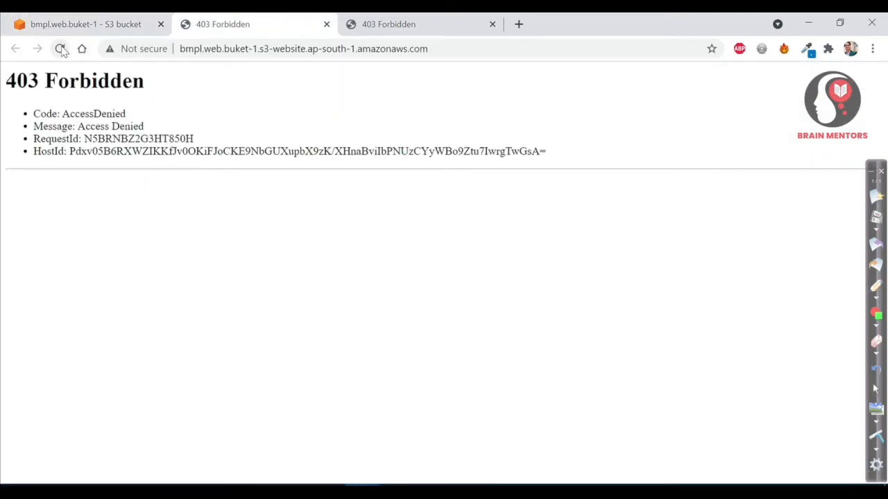
click(61, 50)
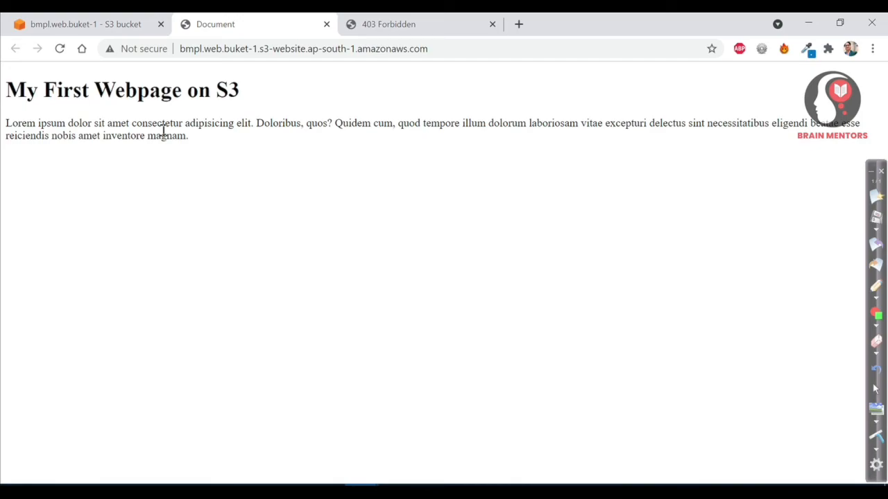
click(458, 47)
click(403, 227)
click(115, 20)
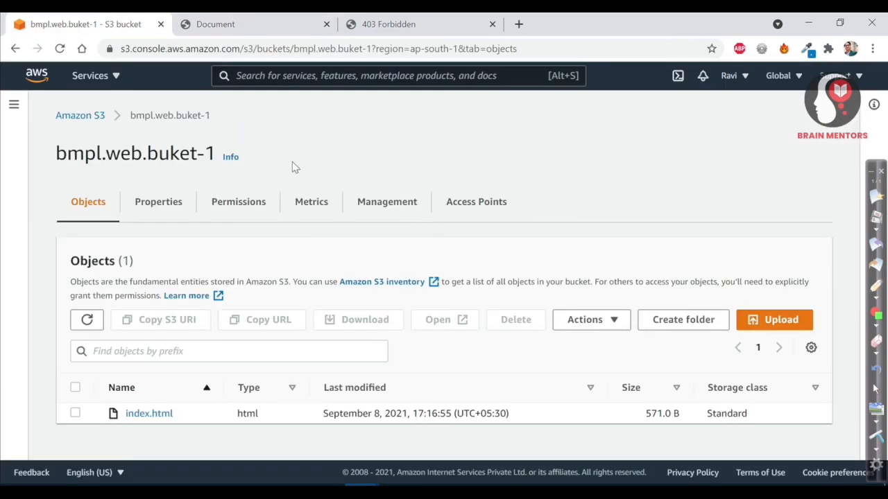